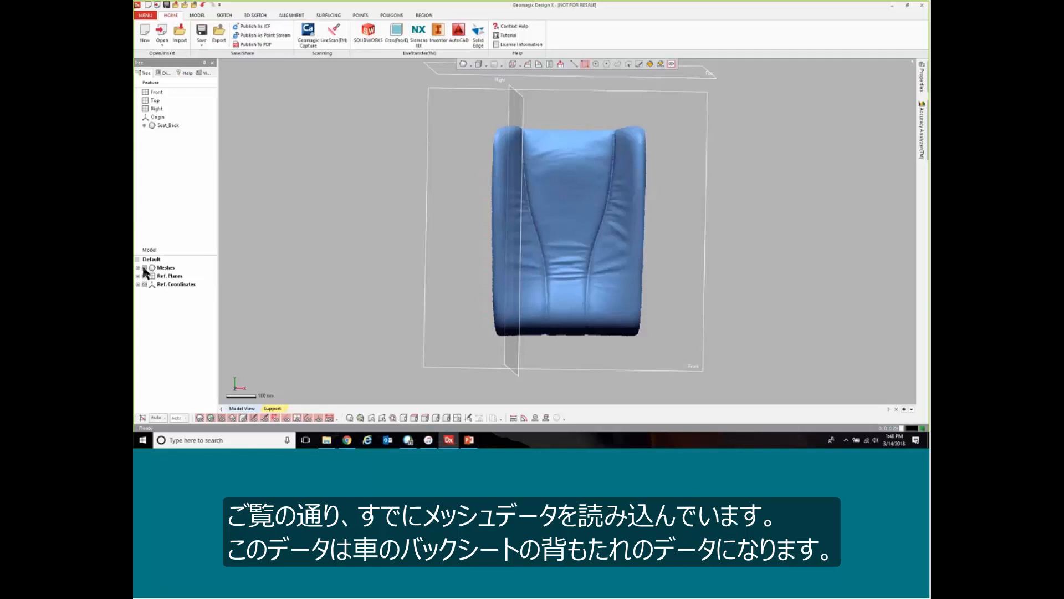
- Hide the reference planes so that only the seat back mesh is displayed
{"action": "left_click", "coordinate": [146, 276]}
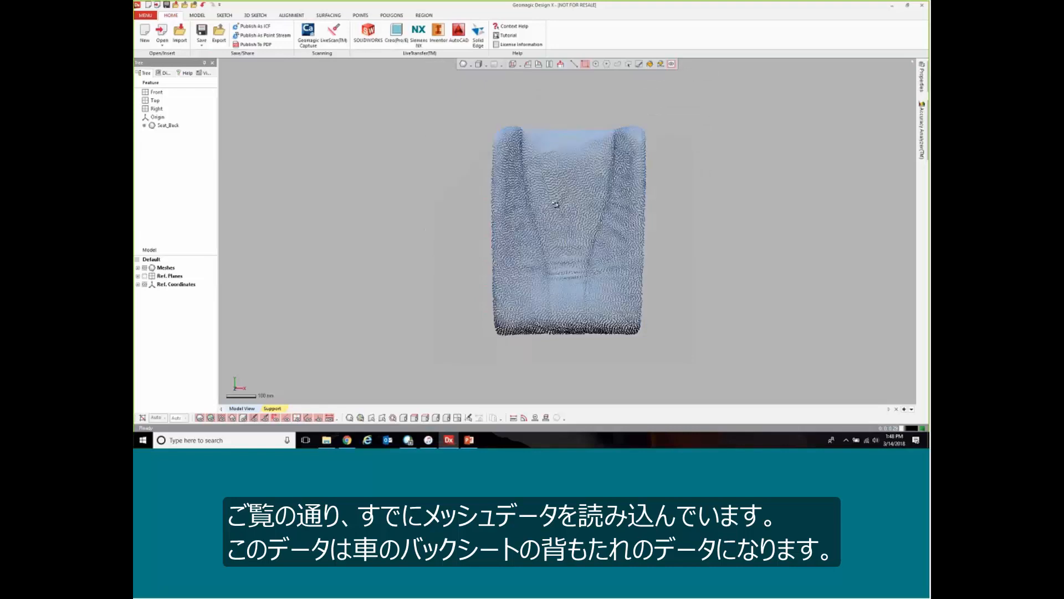
{"action": "scroll", "coordinate": [568, 217], "scroll_direction": "up", "scroll_amount": 3}
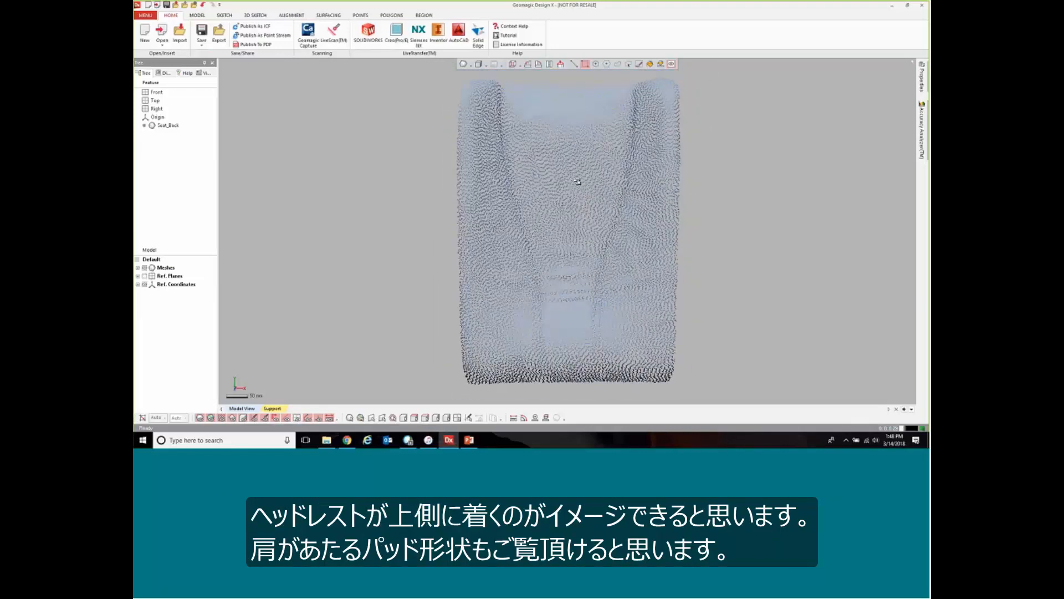
{"action": "scroll", "coordinate": [599, 122], "scroll_direction": "down", "scroll_amount": 3}
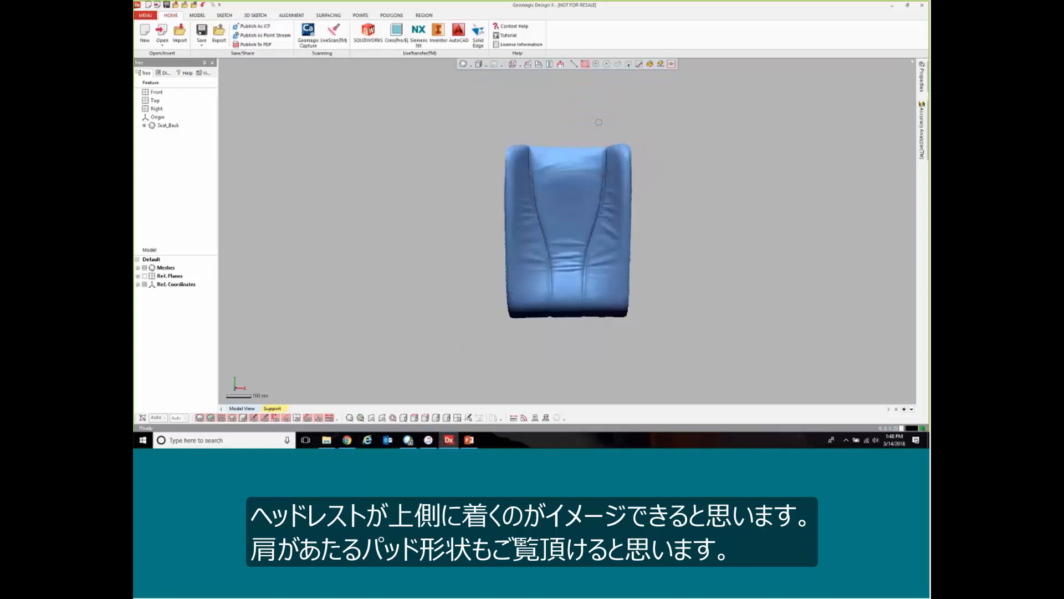
{"action": "scroll", "coordinate": [564, 197], "scroll_direction": "up", "scroll_amount": 2}
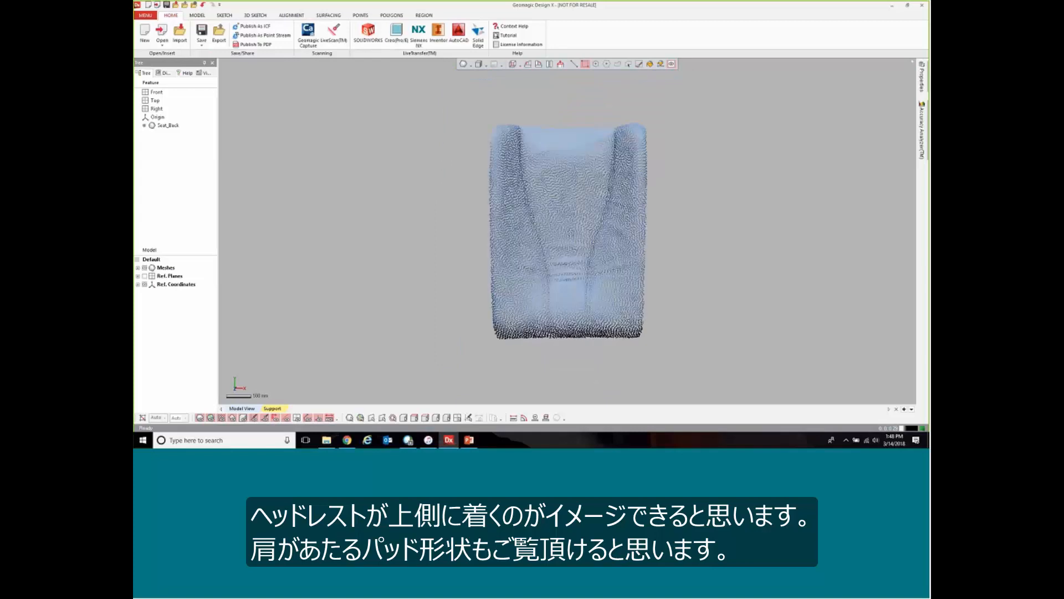
{"action": "mouse_move", "coordinate": [574, 164]}
{"action": "right_mouse_down"}
{"action": "mouse_move", "coordinate": [533, 159]}
{"action": "mouse_move", "coordinate": [597, 139]}
{"action": "right_mouse_up"}
{"action": "scroll", "coordinate": [560, 143], "scroll_direction": "up", "scroll_amount": 1}
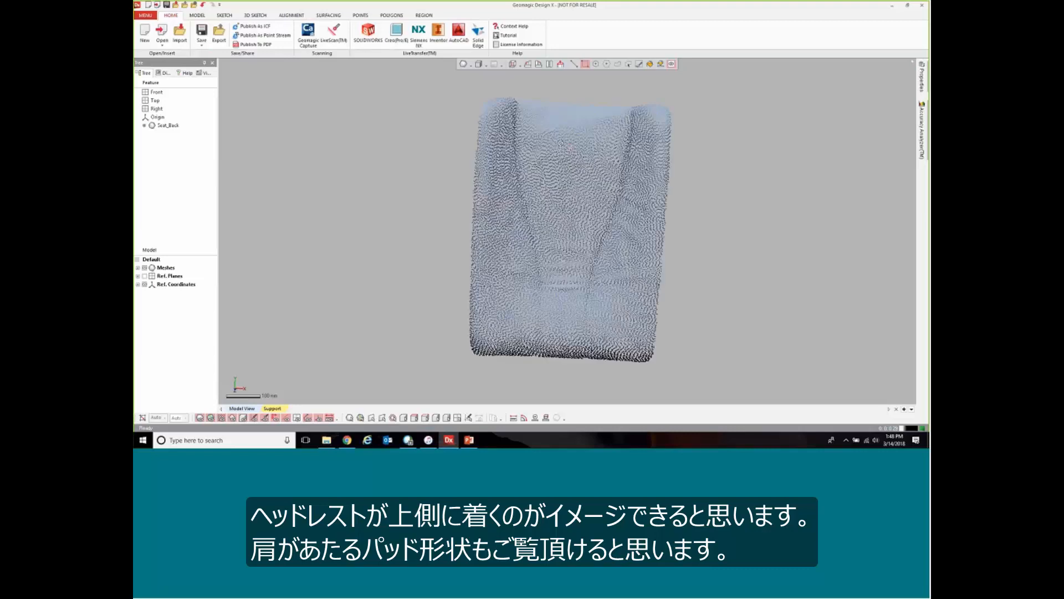
{"action": "scroll", "coordinate": [557, 149], "scroll_direction": "up", "scroll_amount": 1}
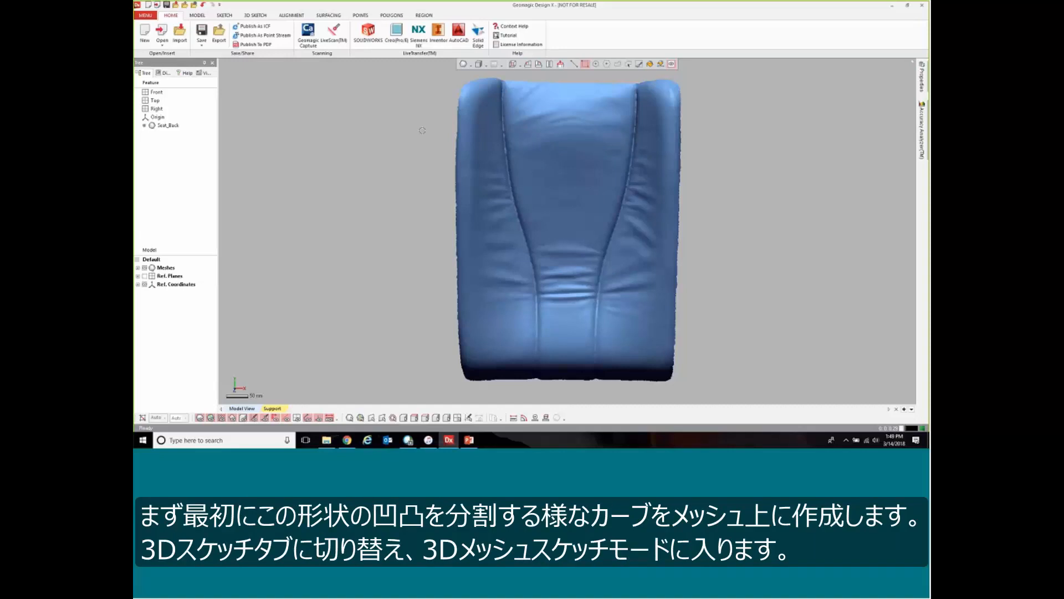
- Start a 3D mesh sketch on the seat back and open the Extract Contour Curves command
{"action": "left_click", "coordinate": [253, 16]}
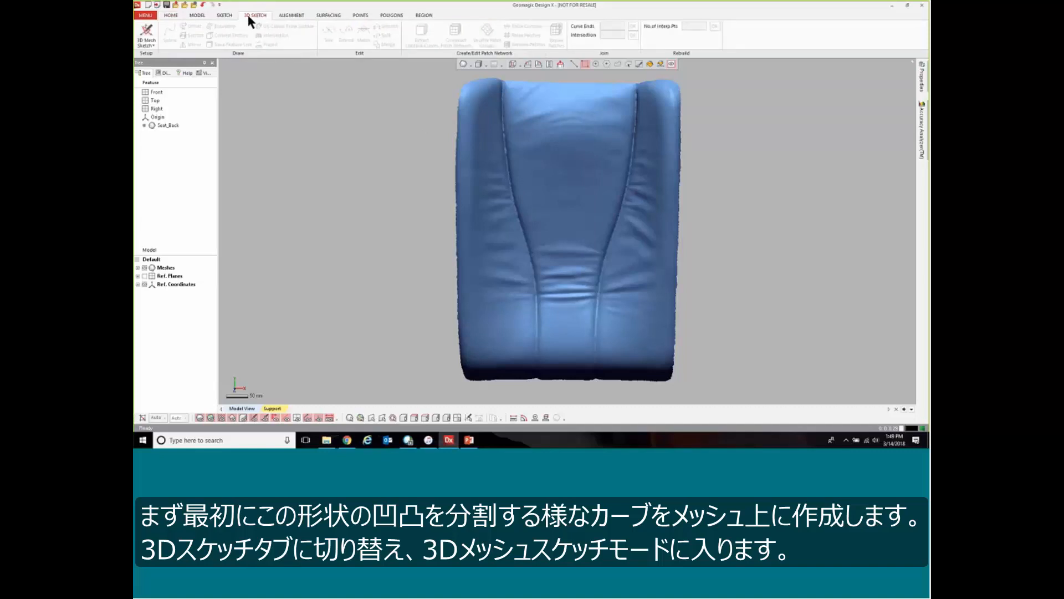
{"action": "left_click", "coordinate": [147, 33]}
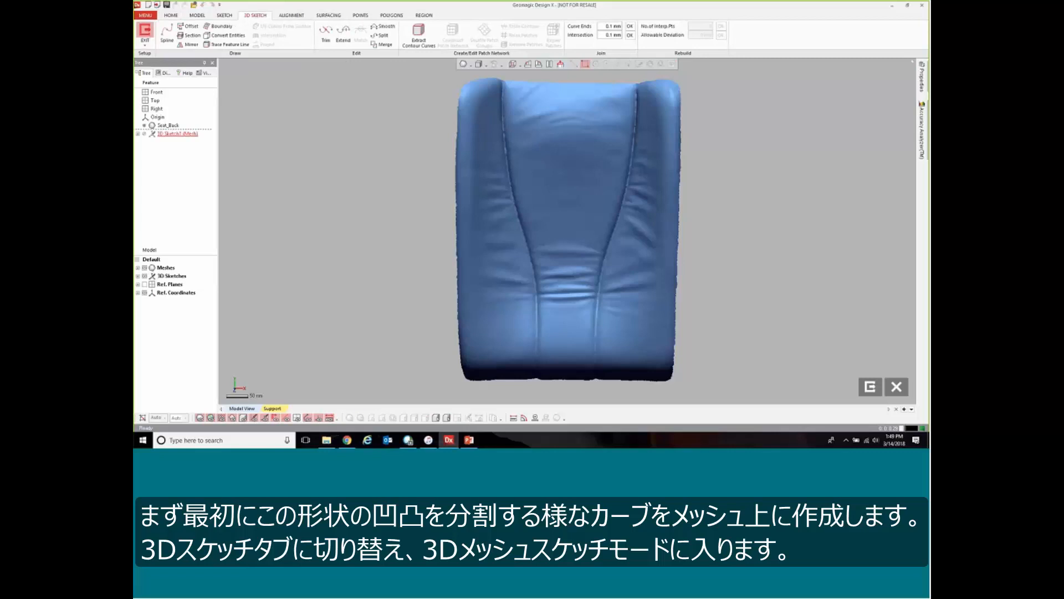
{"action": "left_click", "coordinate": [428, 40]}
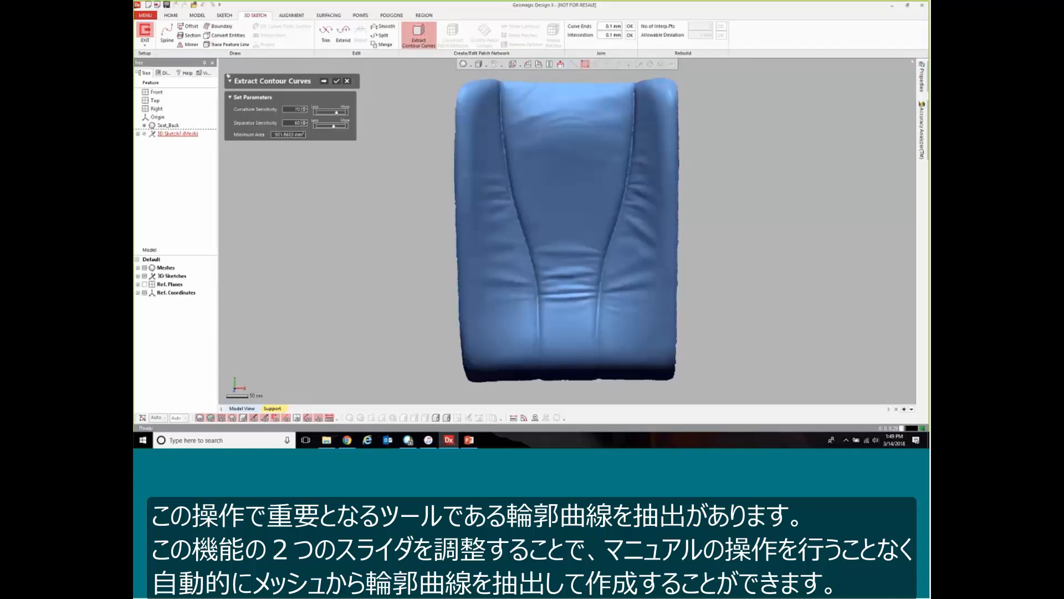
- Preview the seat back's contour curves with curvature sensitivity 100, and return to the extraction parameters
{"action": "right_click_drag", "start_coordinate": [536, 119], "coordinate": [538, 121]}
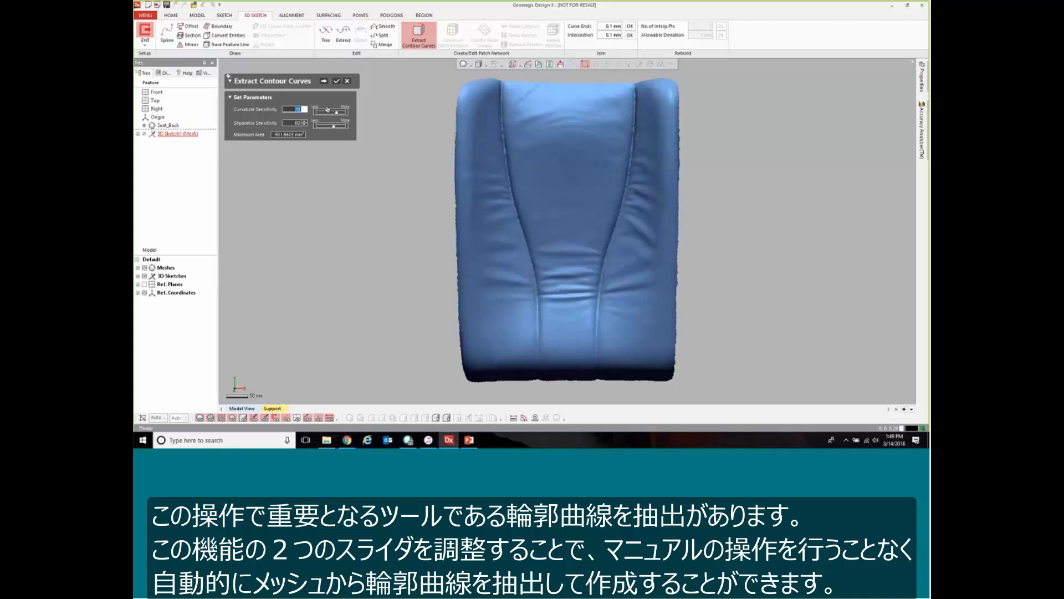
{"action": "type", "text": "100"}
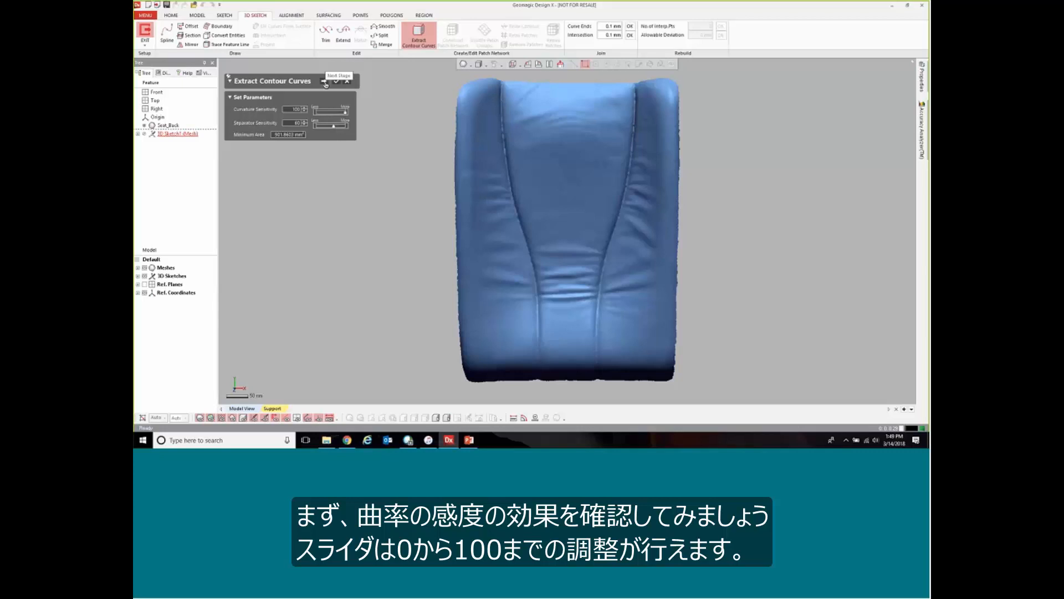
{"action": "left_click", "coordinate": [325, 82]}
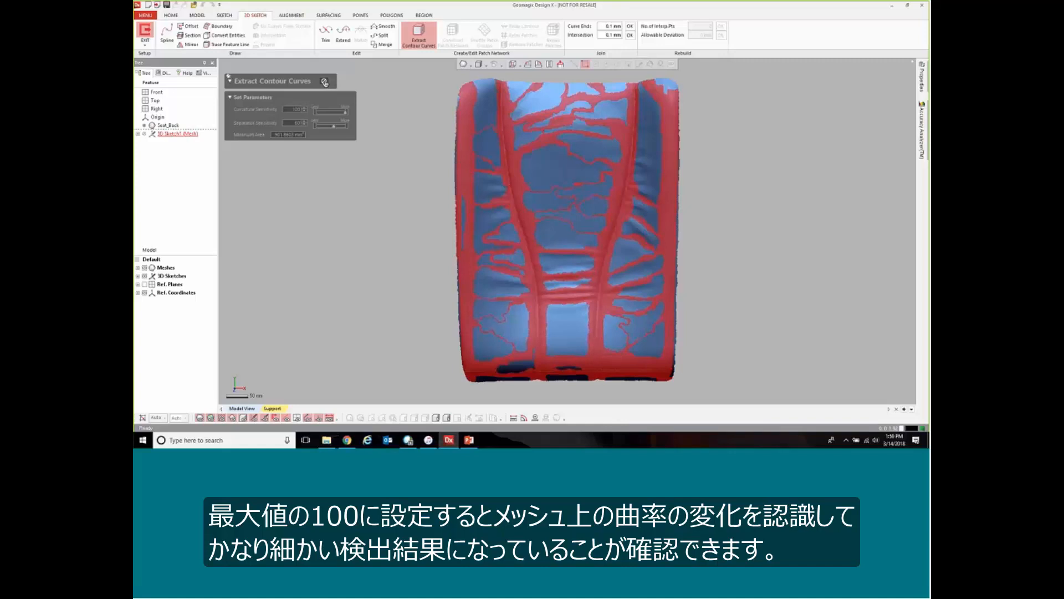
{"action": "mouse_move", "coordinate": [576, 206]}
{"action": "right_mouse_down"}
{"action": "mouse_move", "coordinate": [578, 181]}
{"action": "mouse_move", "coordinate": [577, 202]}
{"action": "right_mouse_up"}
{"action": "scroll", "coordinate": [577, 201], "scroll_direction": "down", "scroll_amount": 3}
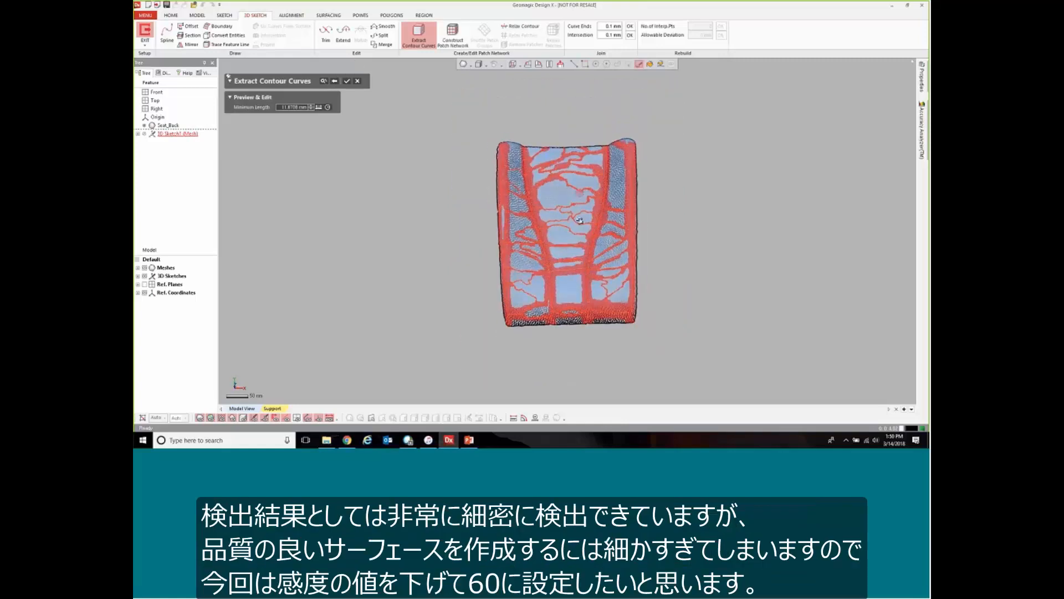
{"action": "scroll", "coordinate": [576, 202], "scroll_direction": "up", "scroll_amount": 3}
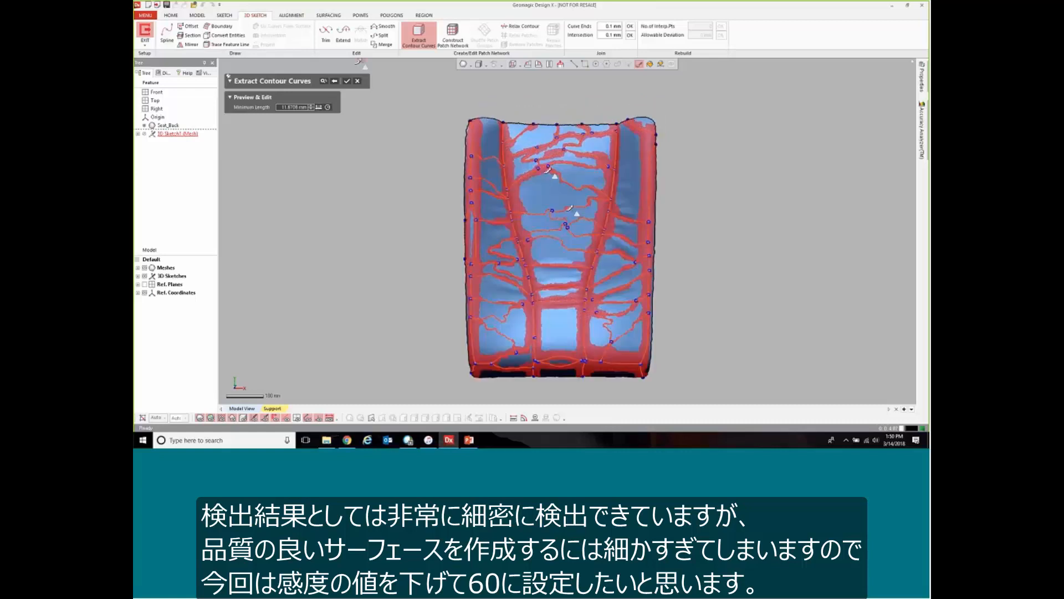
{"action": "left_click", "coordinate": [334, 82]}
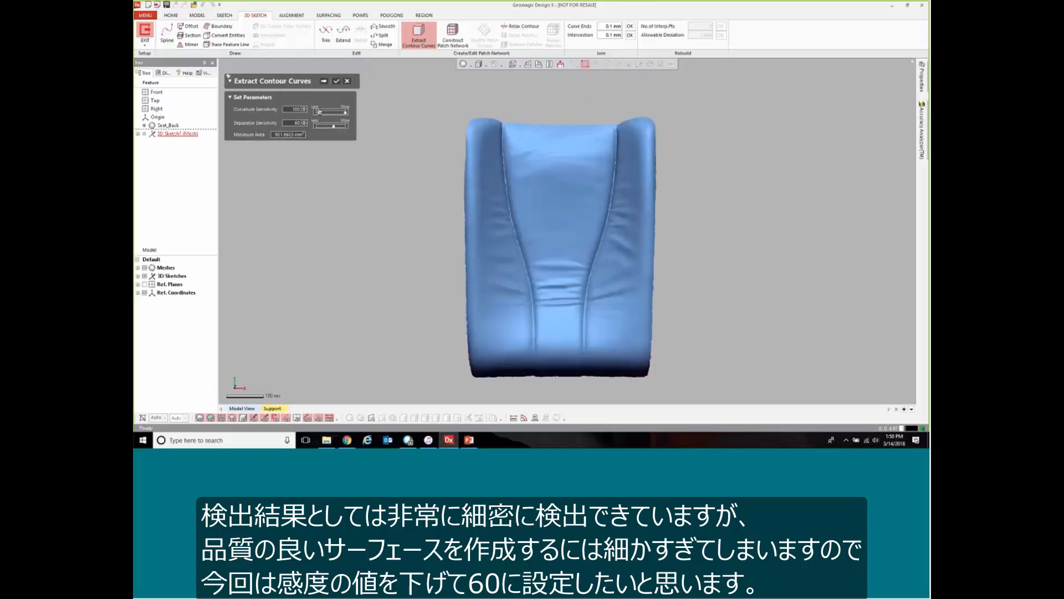
- Set the curvature sensitivity for the contour extraction to 60
{"action": "left_click_drag", "start_coordinate": [290, 110], "coordinate": [361, 116]}
{"action": "type", "text": "60"}
{"action": "key", "text": "Tab"}
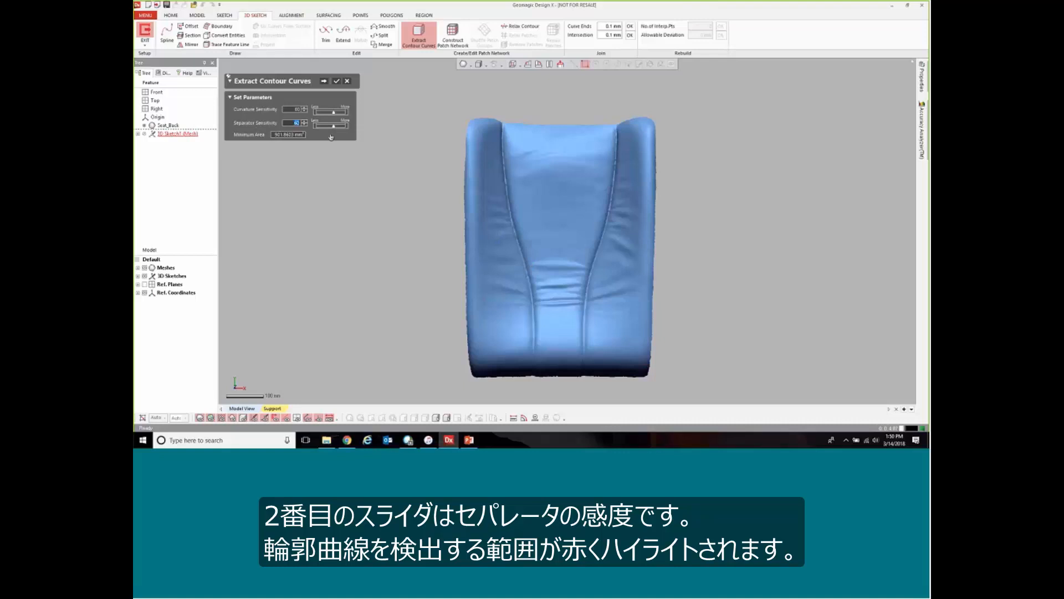
- Preview the contour curves with separator sensitivity 100, and return to the extraction parameters
{"action": "type", "text": "100"}
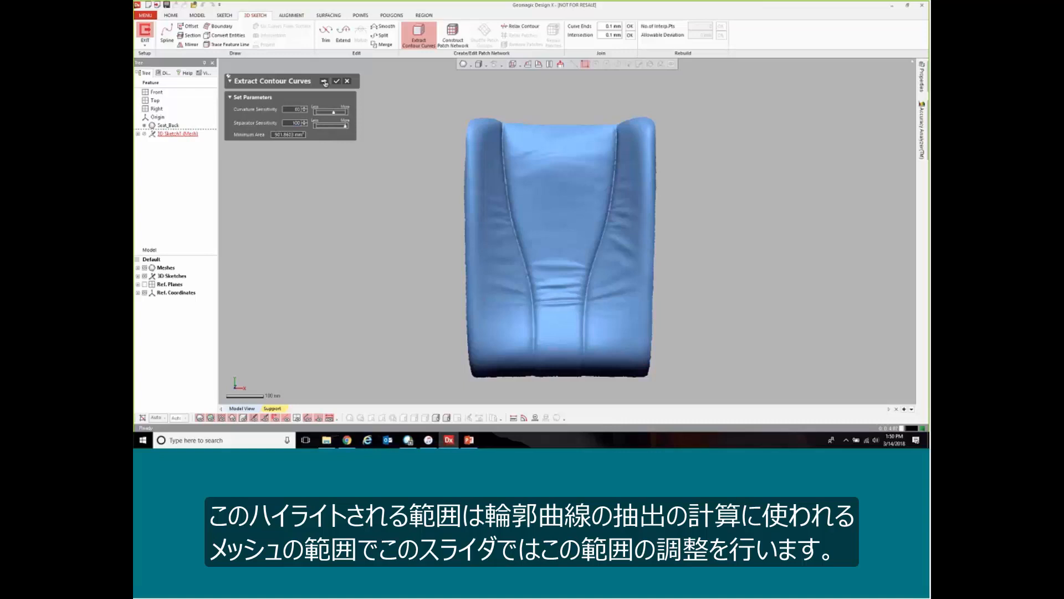
{"action": "left_click", "coordinate": [324, 81]}
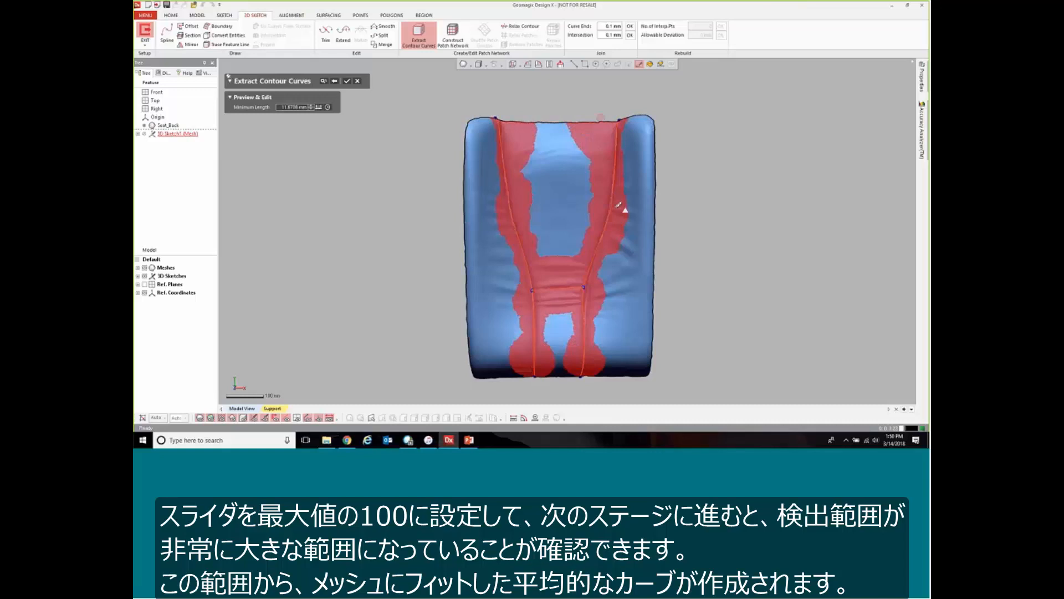
{"action": "left_click", "coordinate": [334, 81]}
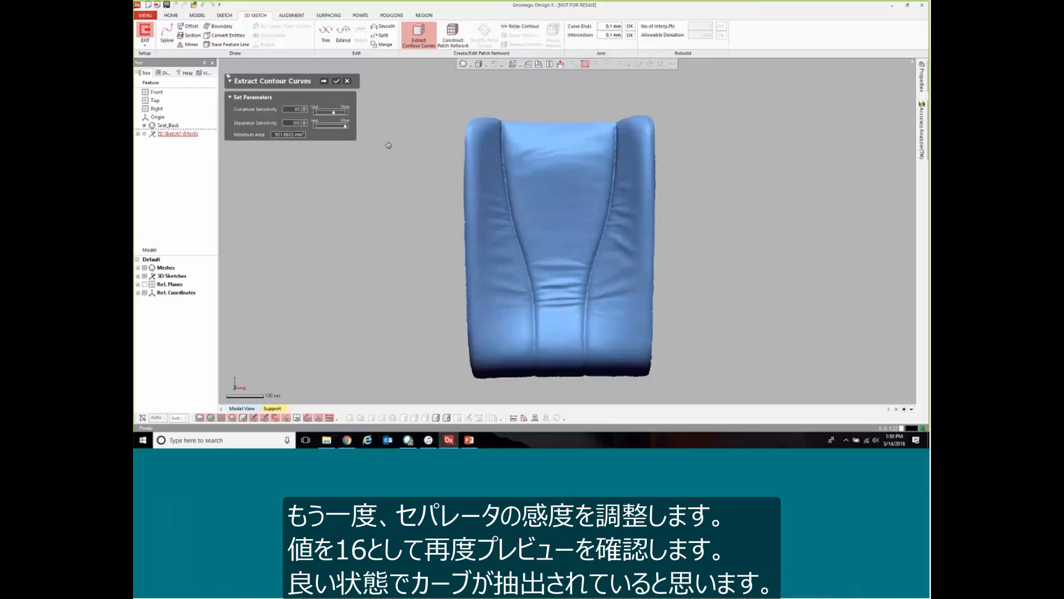
- Set the separator sensitivity to 60 and preview the contour curves along the seat back's seams
{"action": "type", "text": "60"}
{"action": "left_click", "coordinate": [324, 82]}
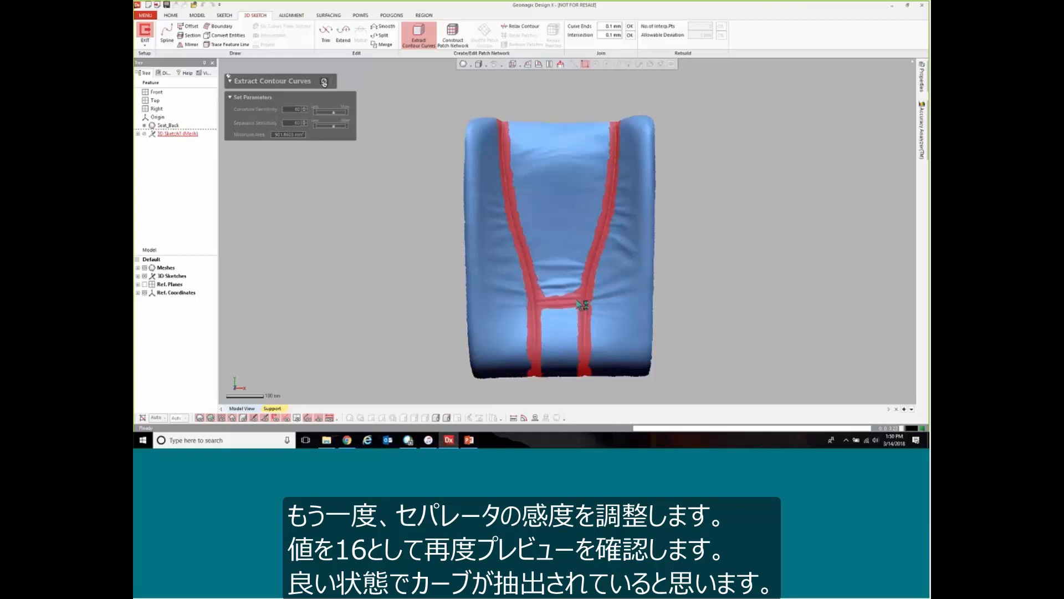
{"action": "right_click_drag", "start_coordinate": [559, 191], "coordinate": [556, 217]}
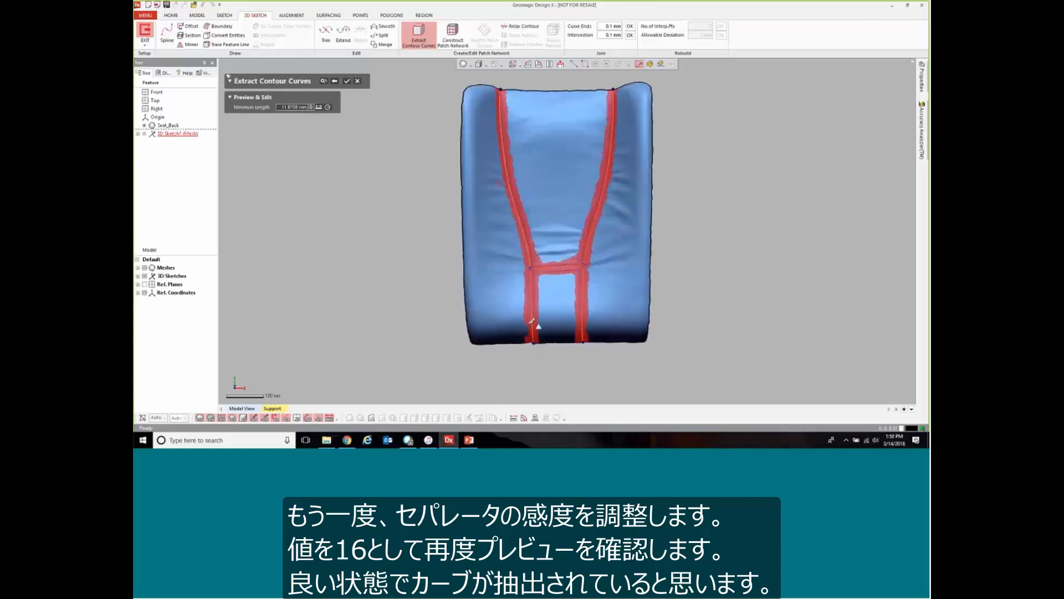
{"action": "scroll", "coordinate": [532, 322], "scroll_direction": "up", "scroll_amount": 5}
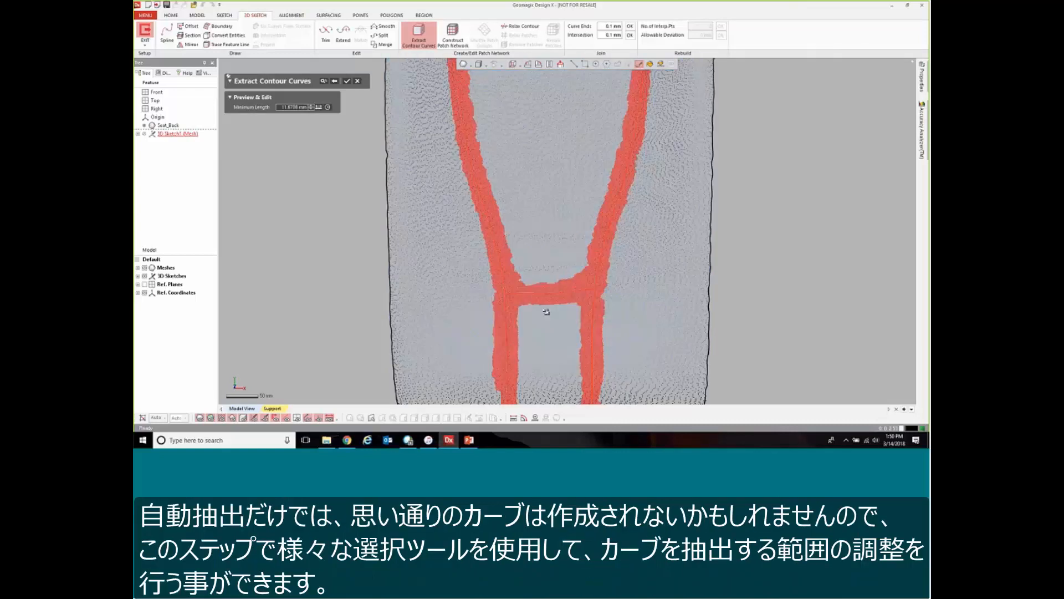
{"action": "scroll", "coordinate": [547, 312], "scroll_direction": "down", "scroll_amount": 5}
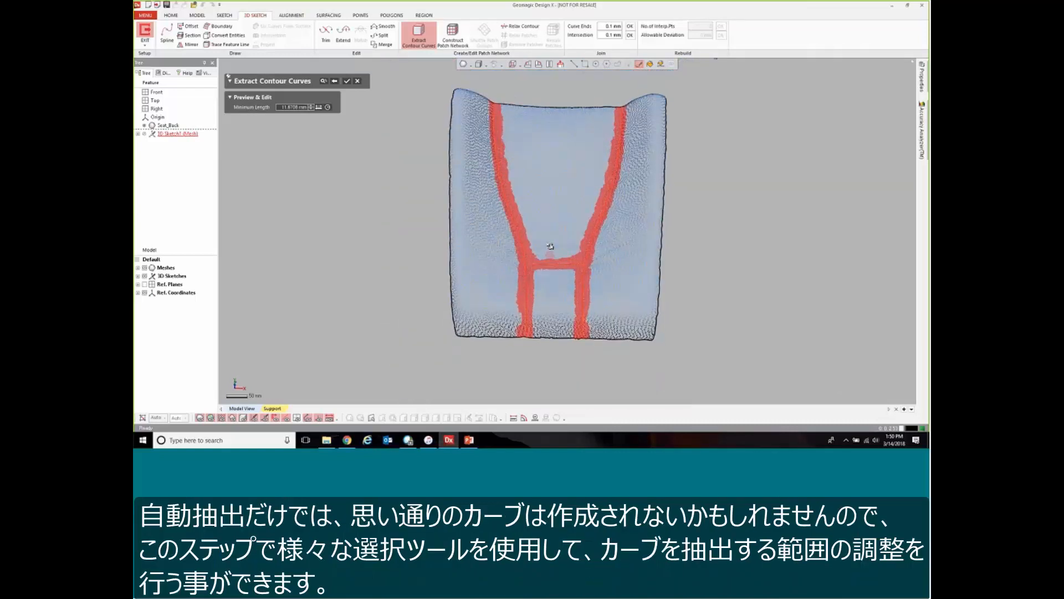
{"action": "right_click_drag", "start_coordinate": [544, 267], "coordinate": [555, 205]}
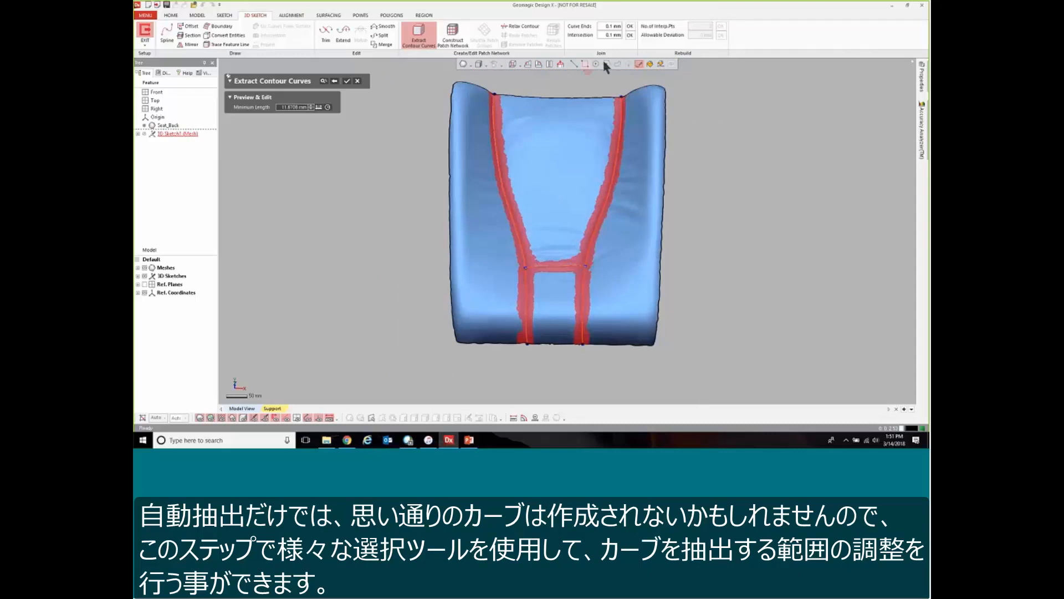
- Paint an additional horizontal extraction band across the full width of the lower seat back, update the preview and accept the contour curves
{"action": "right_click_drag", "start_coordinate": [572, 157], "coordinate": [557, 159]}
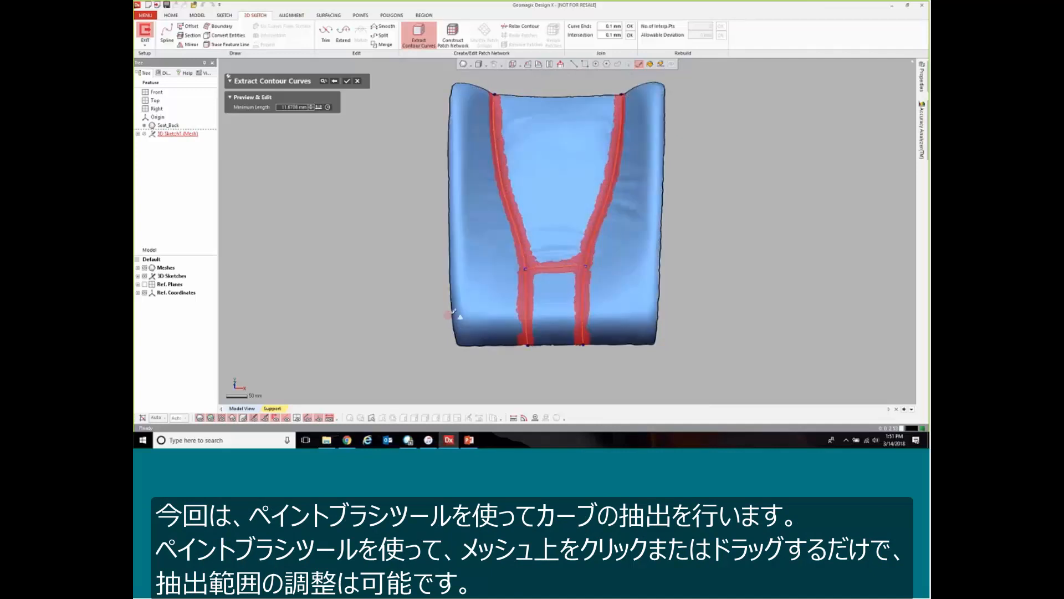
{"action": "left_click_drag", "start_coordinate": [450, 314], "coordinate": [669, 311]}
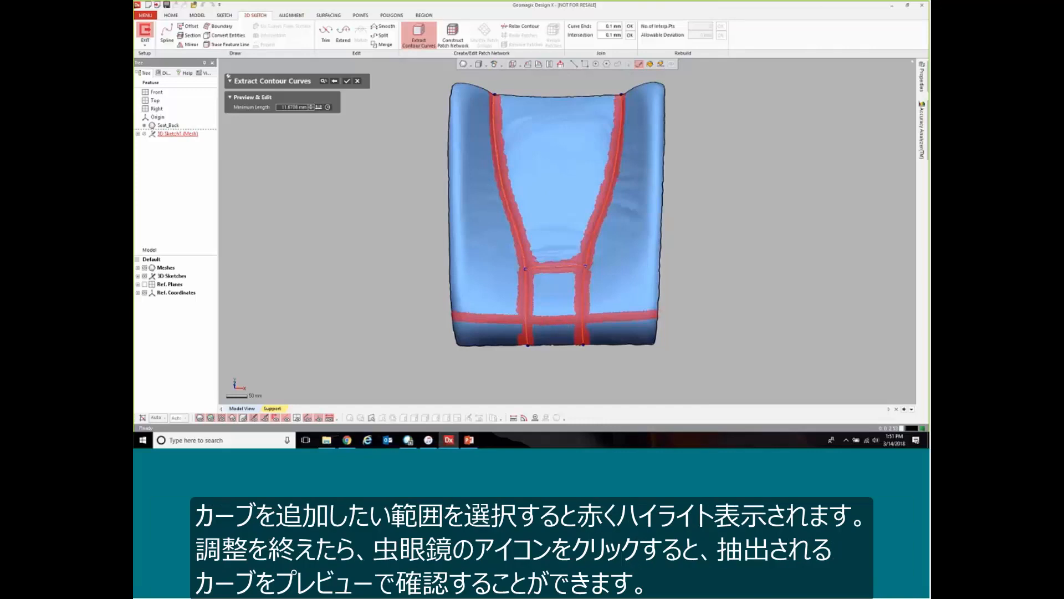
{"action": "left_click", "coordinate": [324, 82]}
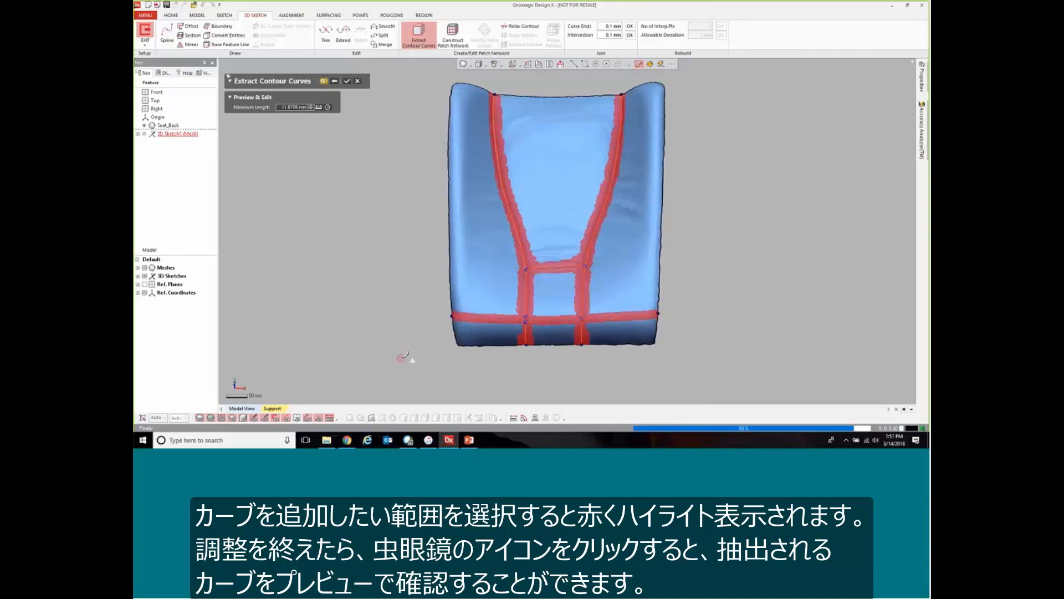
{"action": "scroll", "coordinate": [544, 361], "scroll_direction": "up", "scroll_amount": 5}
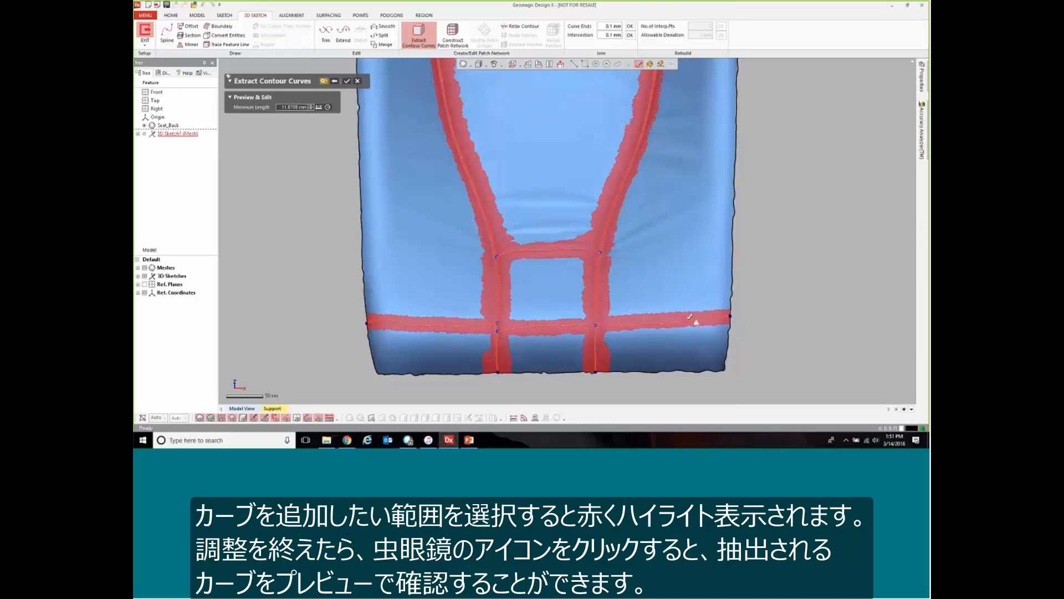
{"action": "mouse_move", "coordinate": [690, 317]}
{"action": "right_mouse_down"}
{"action": "mouse_move", "coordinate": [523, 311]}
{"action": "mouse_move", "coordinate": [436, 142]}
{"action": "mouse_move", "coordinate": [575, 149]}
{"action": "right_mouse_up"}
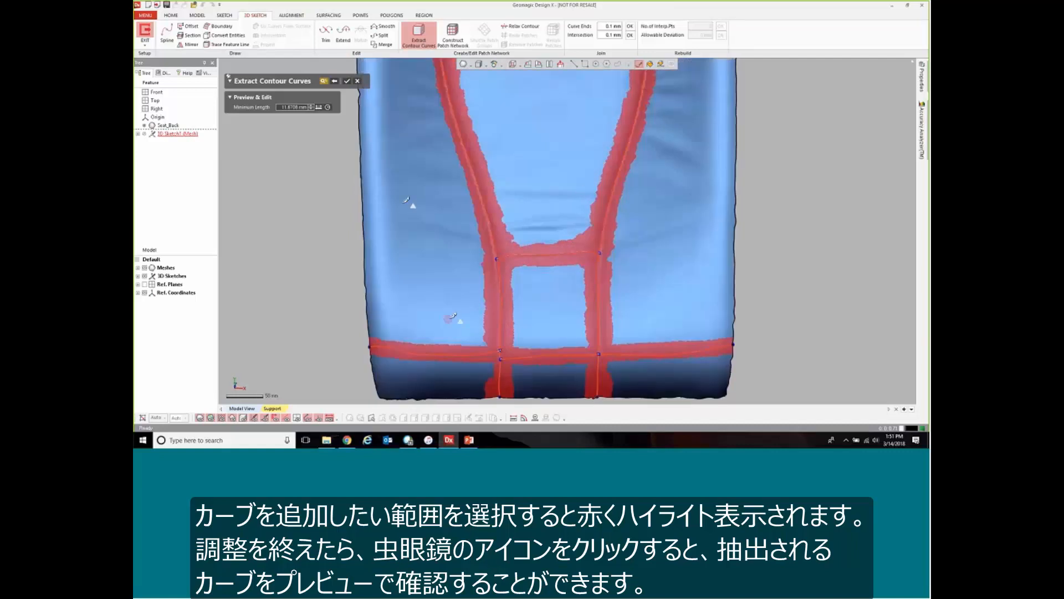
{"action": "left_click", "coordinate": [347, 81]}
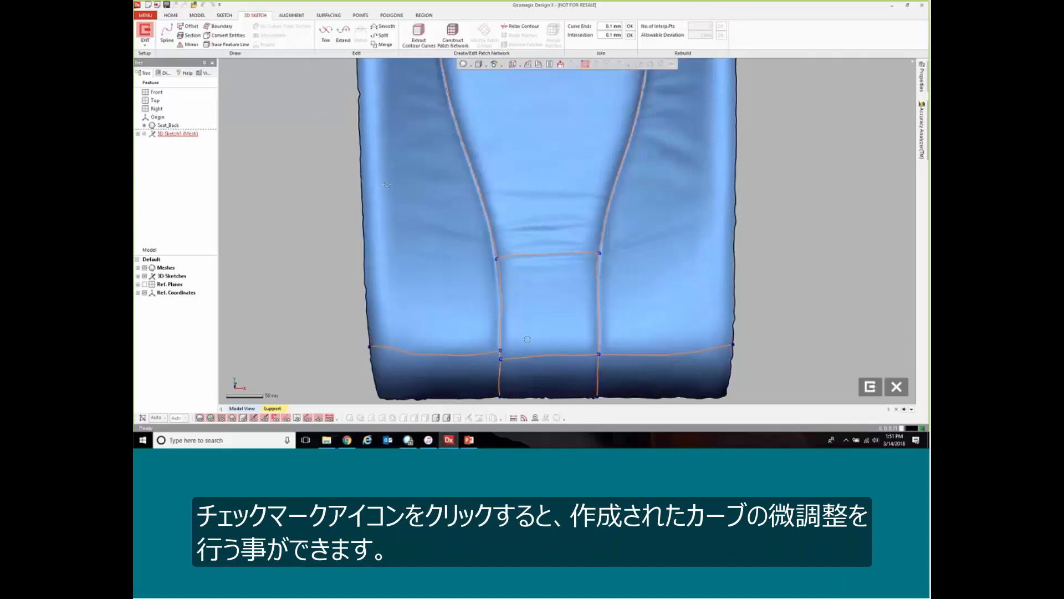
- Join the two separate nodes at the lower-left curve crossing so that all the curves there meet in one node
{"action": "scroll", "coordinate": [550, 219], "scroll_direction": "down", "scroll_amount": 3}
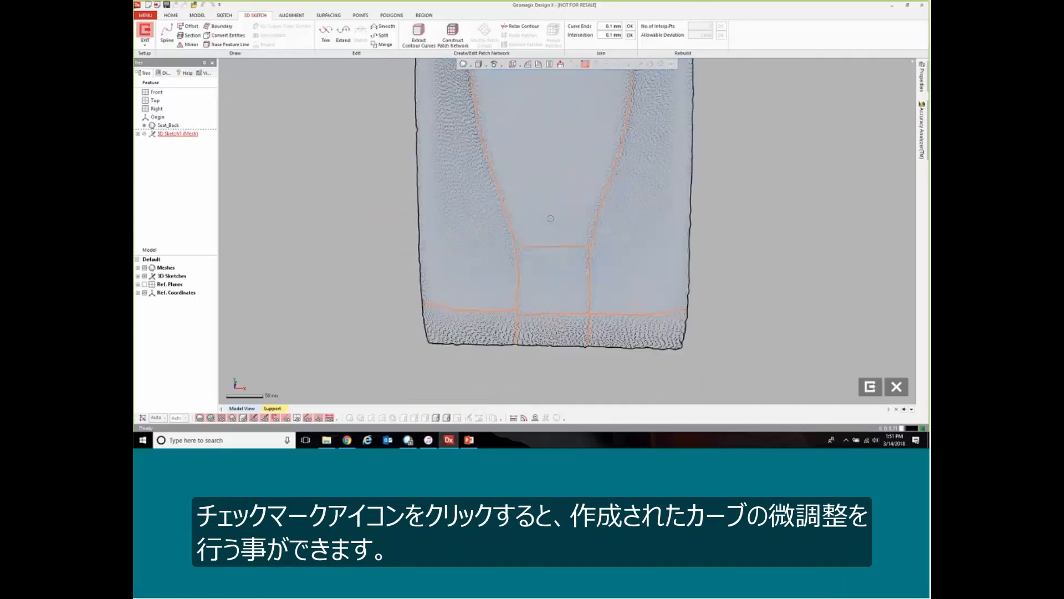
{"action": "scroll", "coordinate": [550, 218], "scroll_direction": "down", "scroll_amount": 1}
{"action": "left_click", "coordinate": [541, 304]}
{"action": "scroll", "coordinate": [545, 283], "scroll_direction": "up", "scroll_amount": 3}
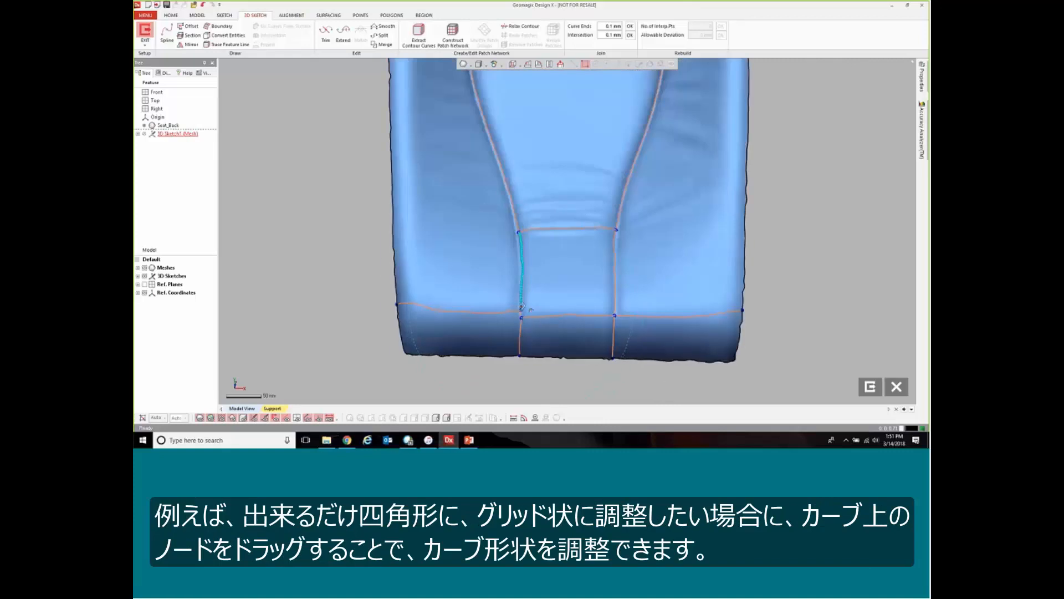
{"action": "left_click", "coordinate": [521, 311]}
{"action": "left_click_drag", "start_coordinate": [522, 312], "coordinate": [523, 316]}
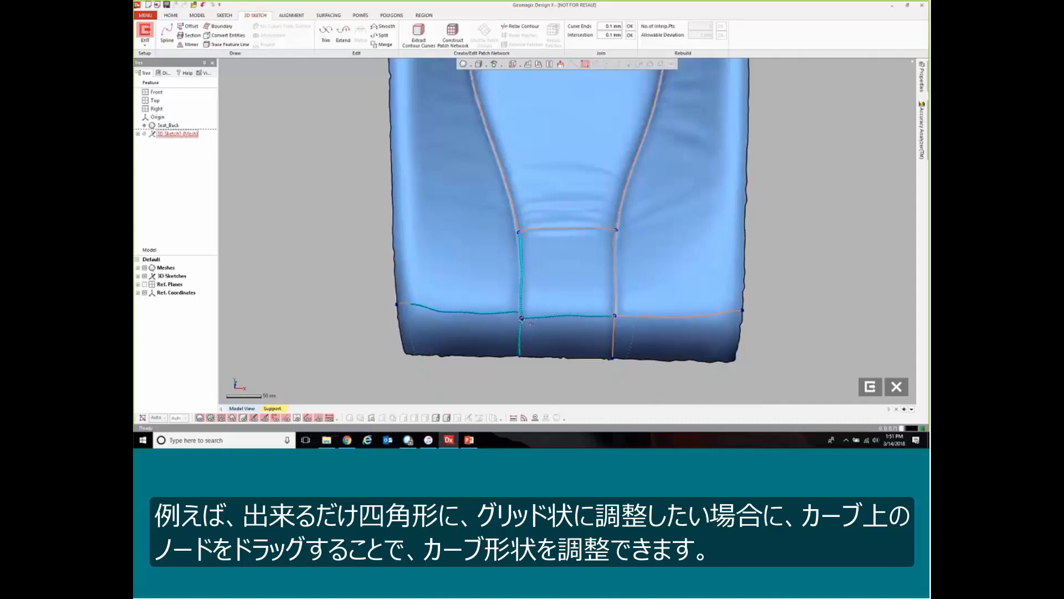
{"action": "key", "text": "ctrl+z"}
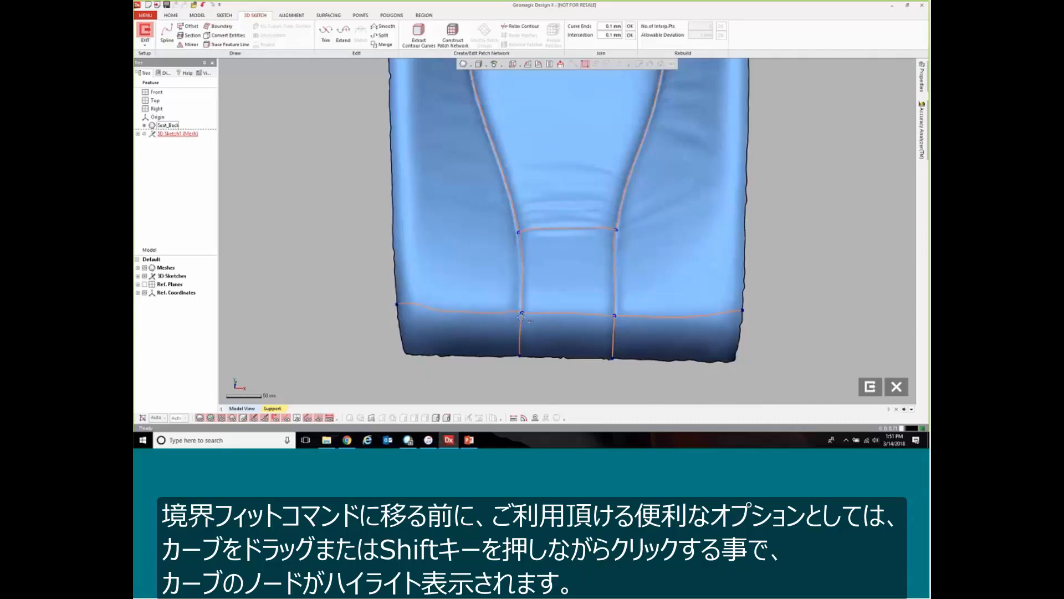
{"action": "key", "text": "ctrl+1"}
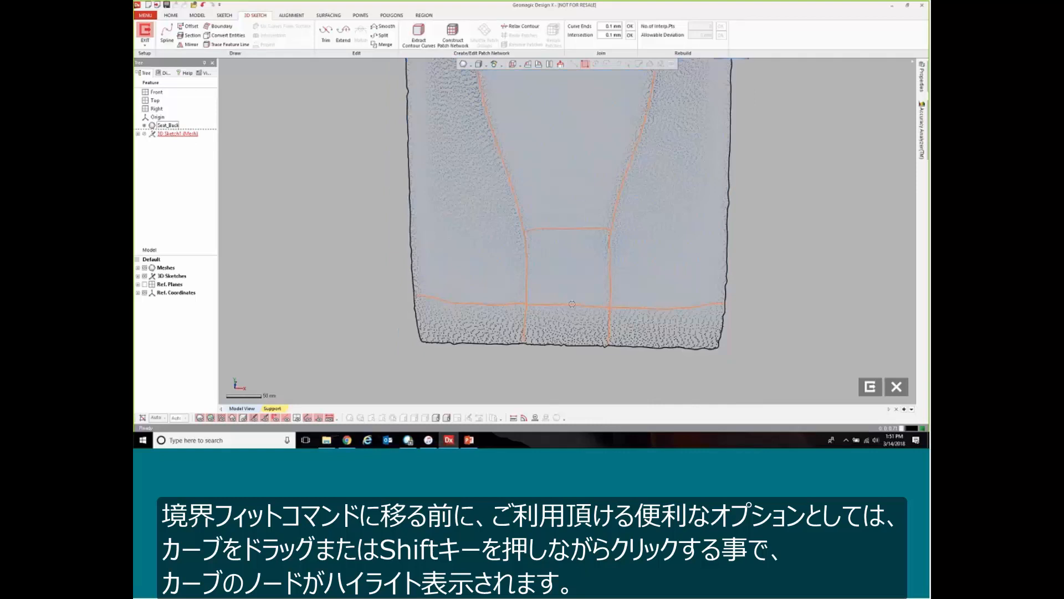
- Highlight the nodes of the horizontal contour curve across the lower-left part of the seat back for inspection
{"action": "scroll", "coordinate": [578, 279], "scroll_direction": "down", "scroll_amount": 2}
{"action": "key", "text": "ctrl+3"}
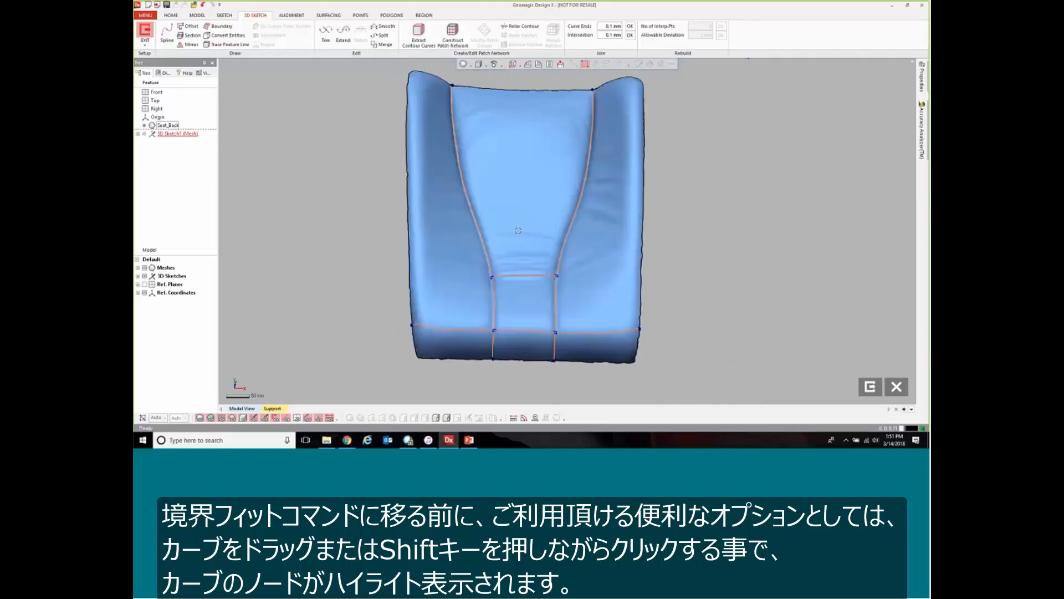
{"action": "key", "text": "ctrl+1"}
{"action": "key", "text": "ctrl+3"}
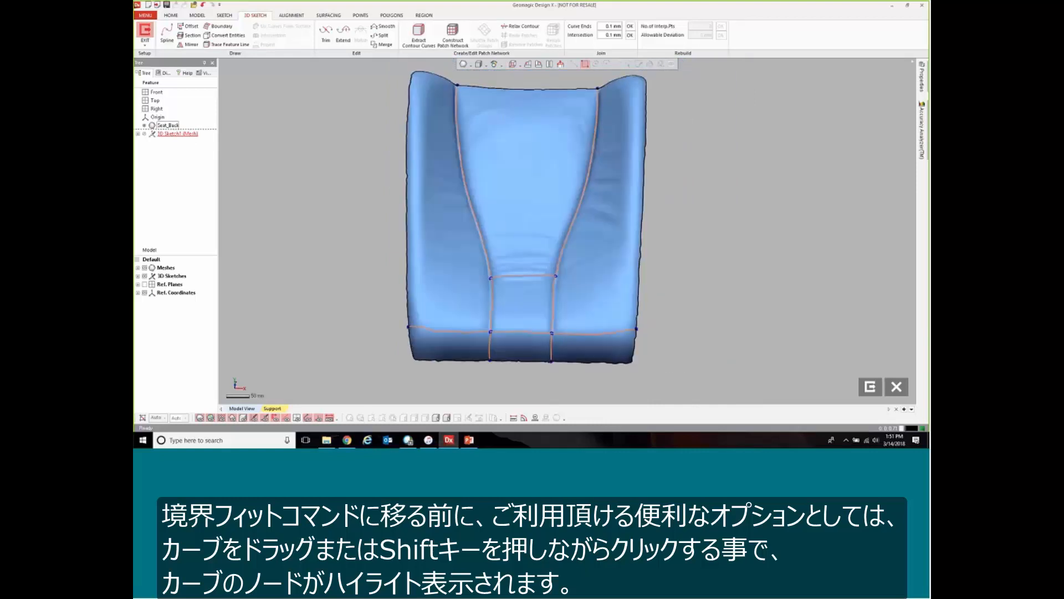
{"action": "left_click", "coordinate": [440, 332]}
{"action": "scroll", "coordinate": [439, 331], "scroll_direction": "up", "scroll_amount": 3}
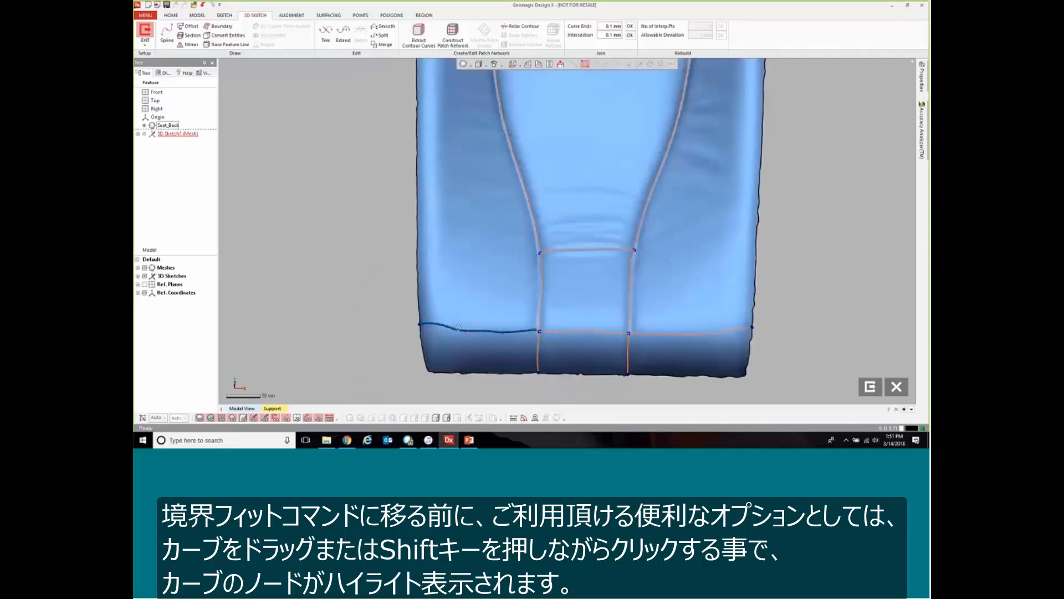
{"action": "scroll", "coordinate": [577, 271], "scroll_direction": "down", "scroll_amount": 3}
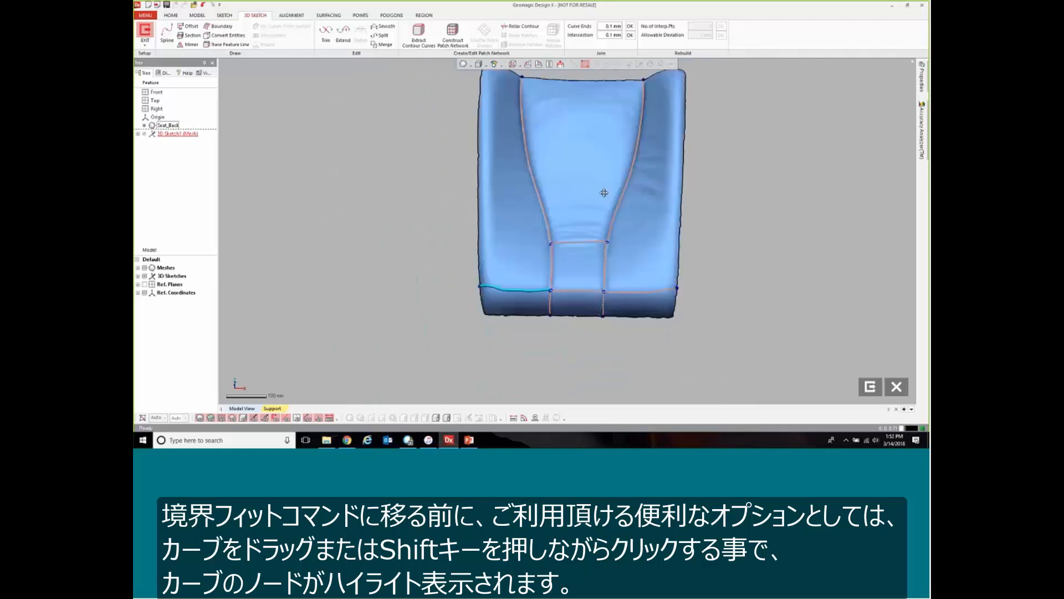
- Select all contour curves of the seat back and rebuild them with 10 interpolation points
{"action": "right_click_drag", "start_coordinate": [604, 193], "coordinate": [580, 214], "text": "ctrl"}
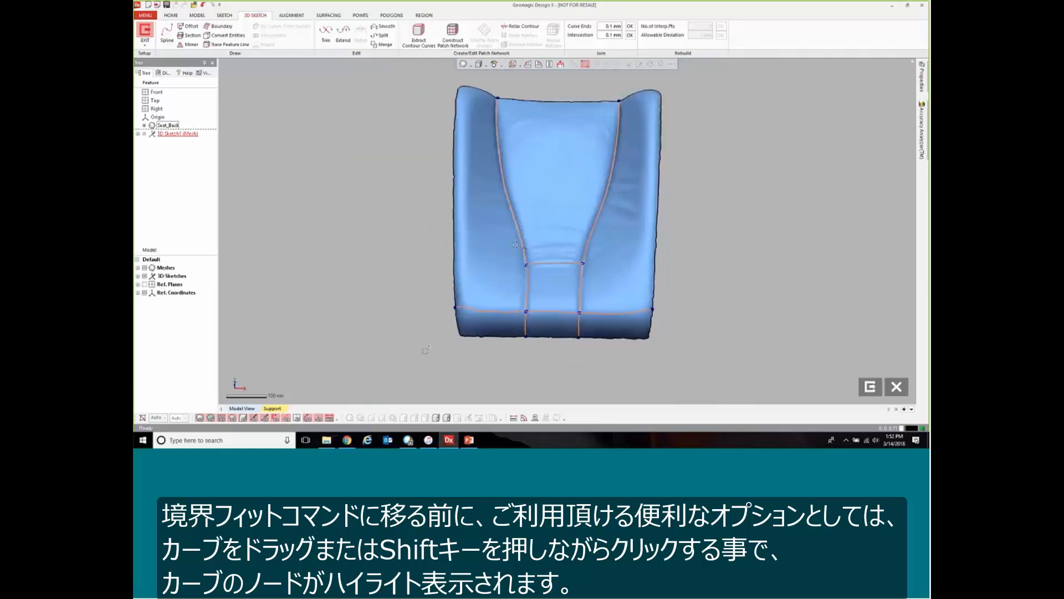
{"action": "left_click_drag", "start_coordinate": [425, 350], "coordinate": [697, 136]}
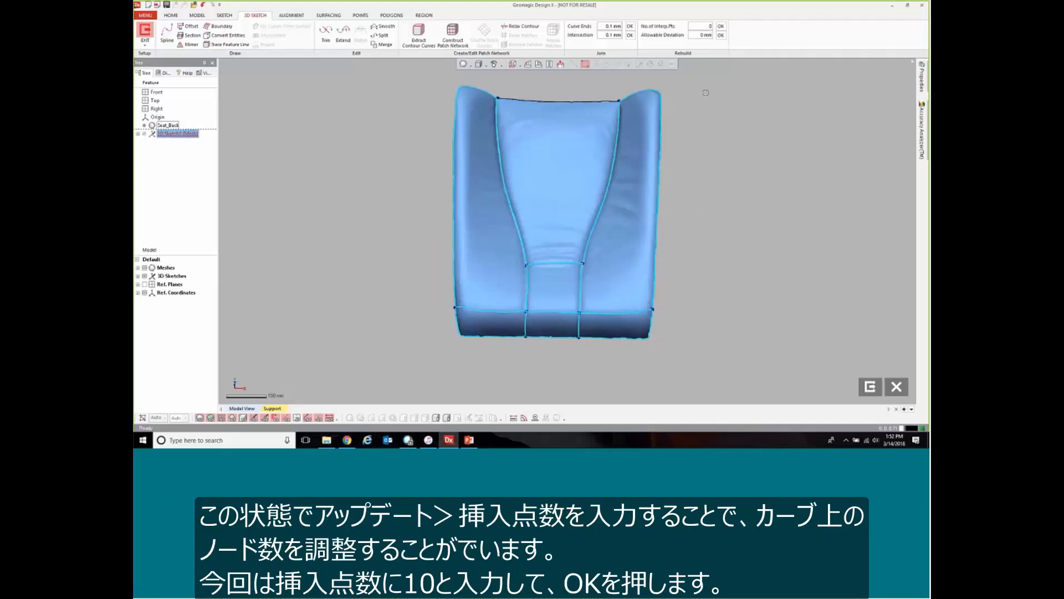
{"action": "left_click_drag", "start_coordinate": [658, 308], "coordinate": [446, 82]}
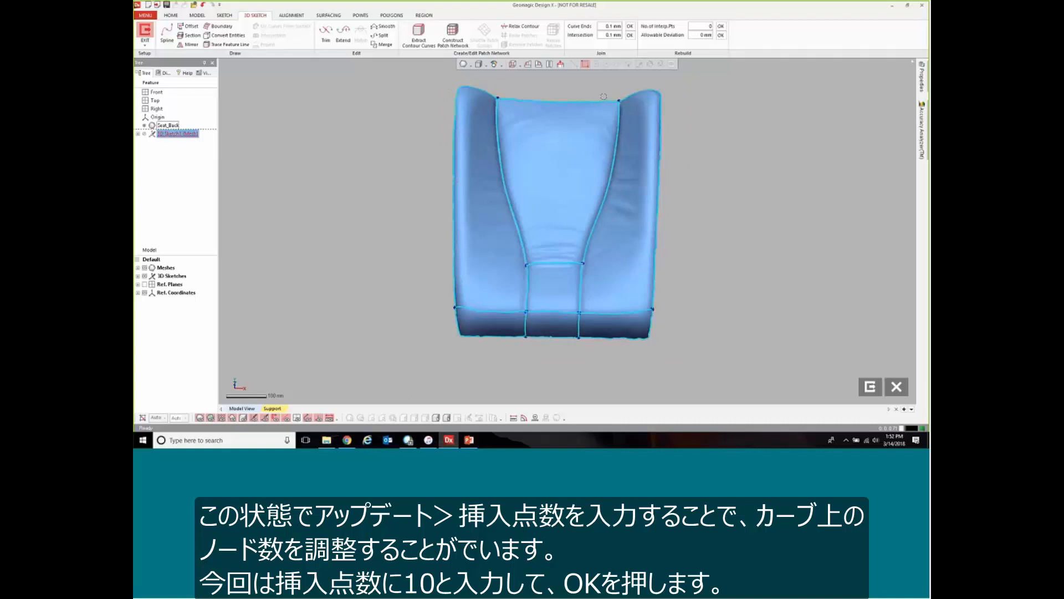
{"action": "left_click", "coordinate": [708, 26]}
{"action": "type", "text": "10"}
{"action": "left_click", "coordinate": [721, 26]}
{"action": "left_click", "coordinate": [720, 27]}
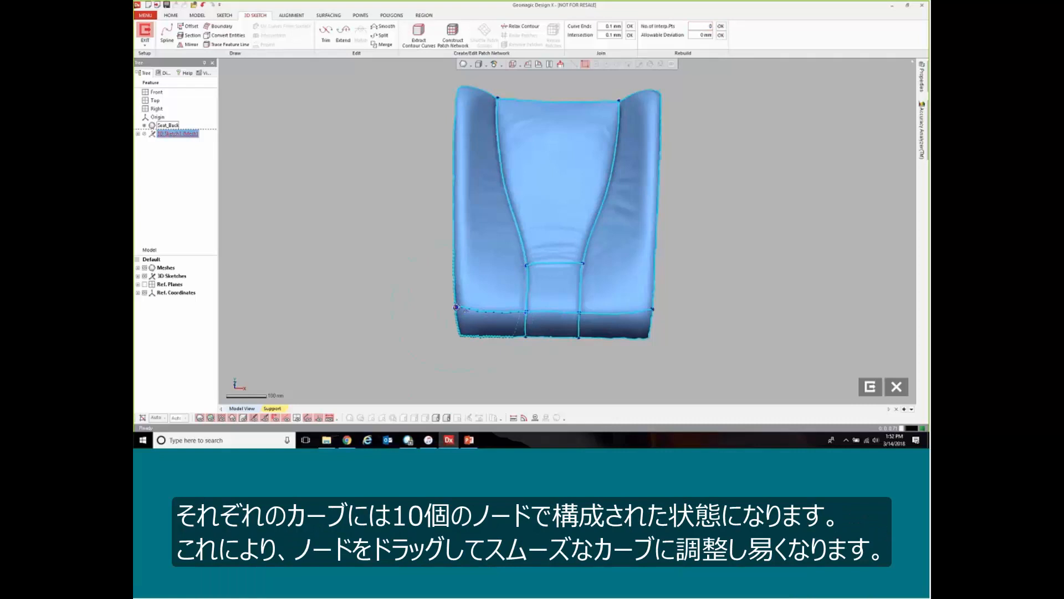
- Undo the last curve edit and adjust a node on the middle section of the lower horizontal curve
{"action": "key", "text": "ctrl+z"}
{"action": "left_click_drag", "start_coordinate": [547, 310], "coordinate": [553, 312]}
{"action": "right_click_drag", "start_coordinate": [570, 214], "coordinate": [572, 238]}
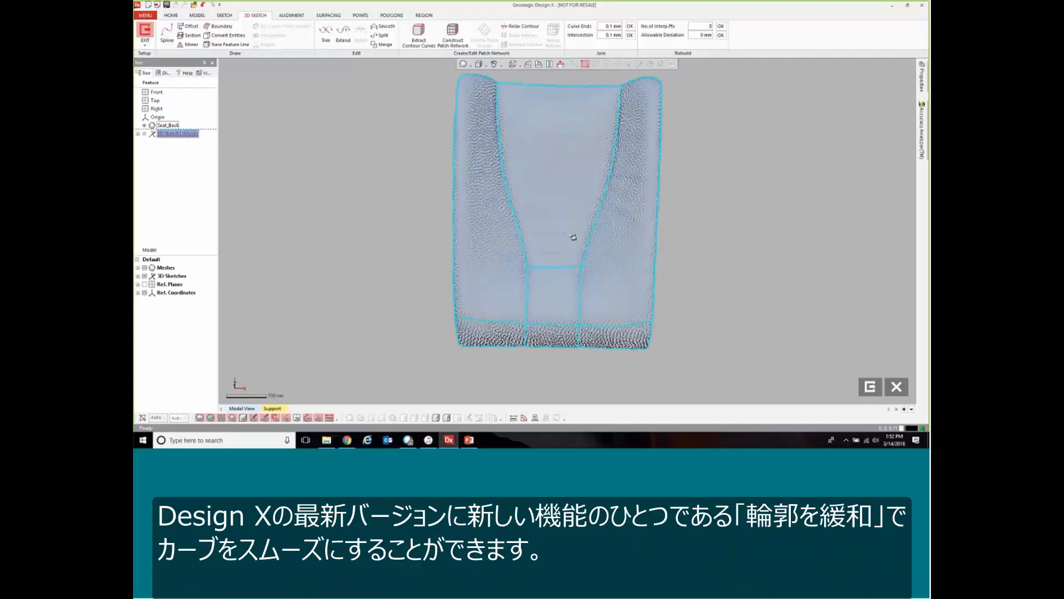
{"action": "mouse_move", "coordinate": [565, 157]}
{"action": "right_mouse_down", "text": "ctrl"}
{"action": "mouse_move", "coordinate": [558, 173]}
{"action": "mouse_move", "coordinate": [549, 169]}
{"action": "right_mouse_up", "text": "ctrl"}
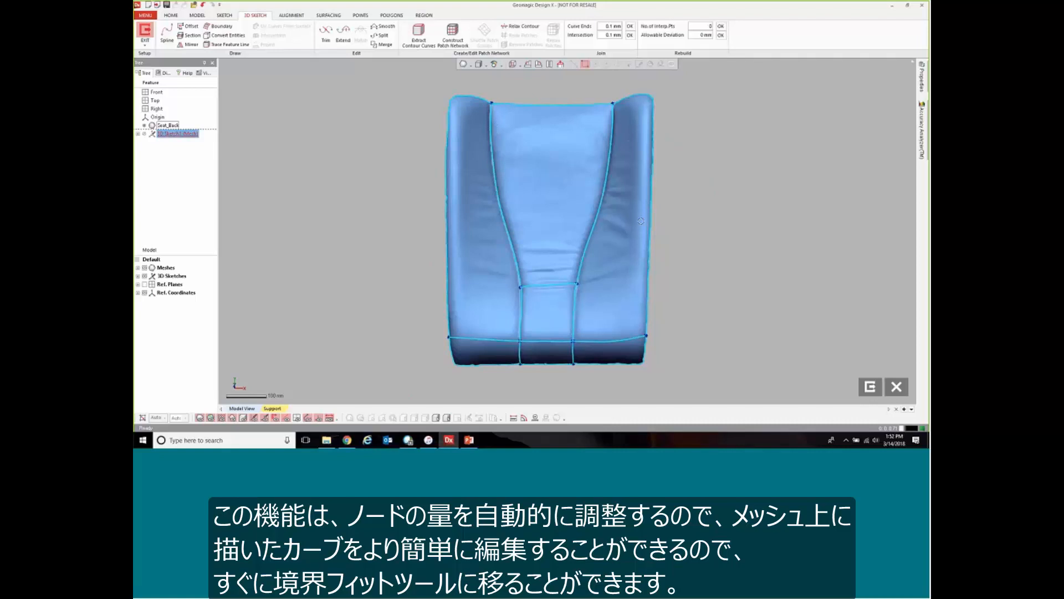
- Finish the 3D mesh sketch and start the Legacy Boundary Fit add-in on its curves
{"action": "right_click_drag", "start_coordinate": [688, 259], "coordinate": [554, 159]}
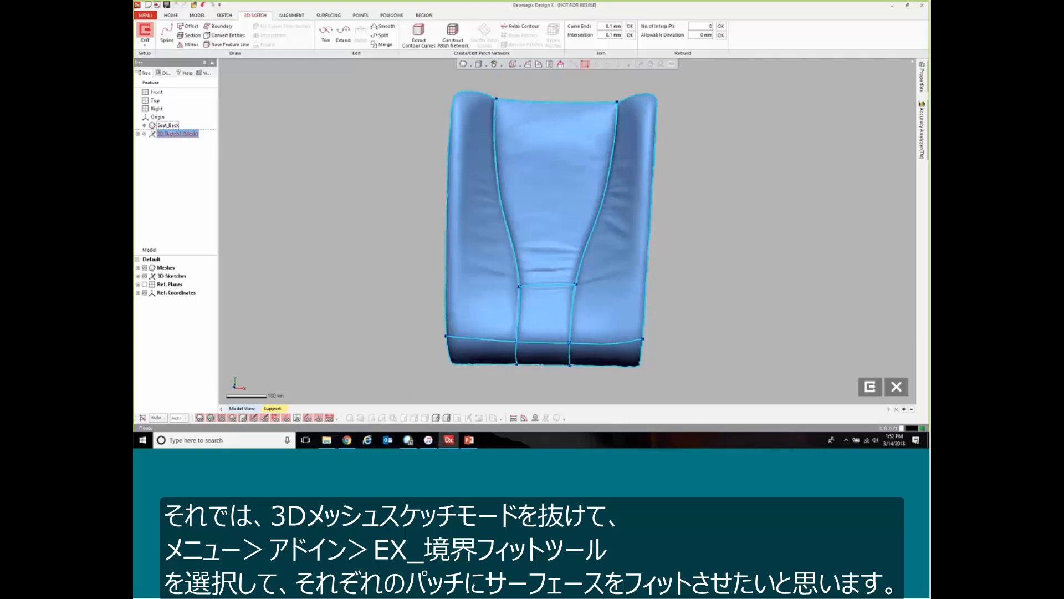
{"action": "left_click", "coordinate": [149, 31]}
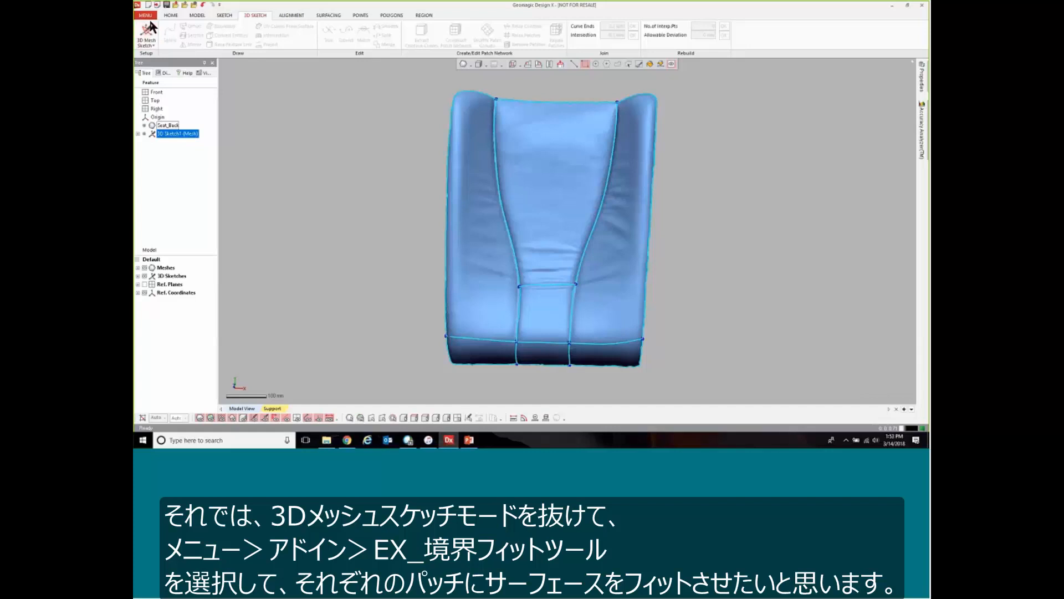
{"action": "left_click", "coordinate": [146, 15]}
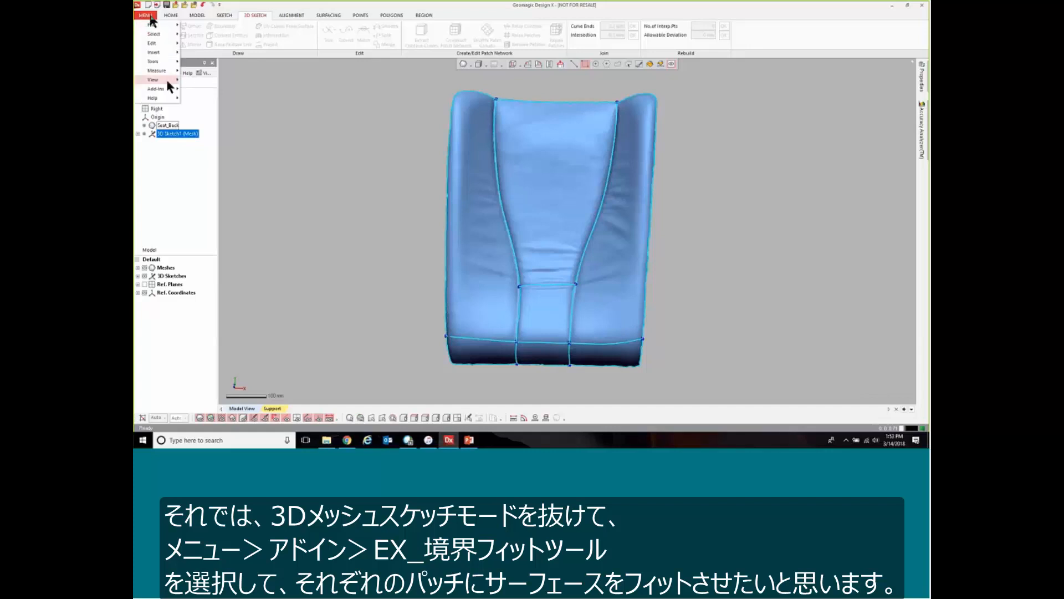
{"action": "mouse_move", "coordinate": [161, 89]}
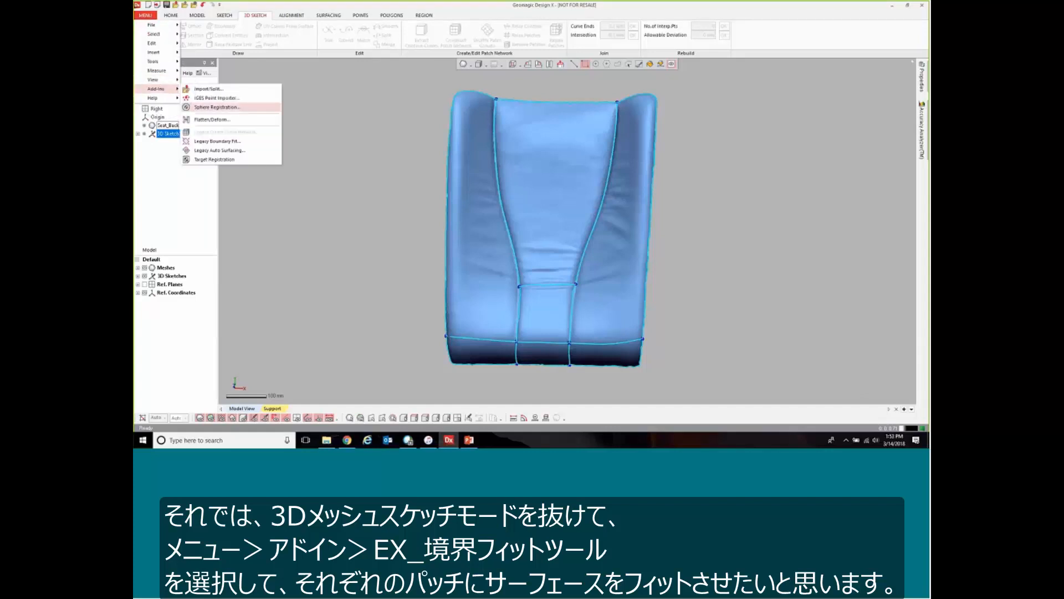
{"action": "left_click", "coordinate": [219, 142]}
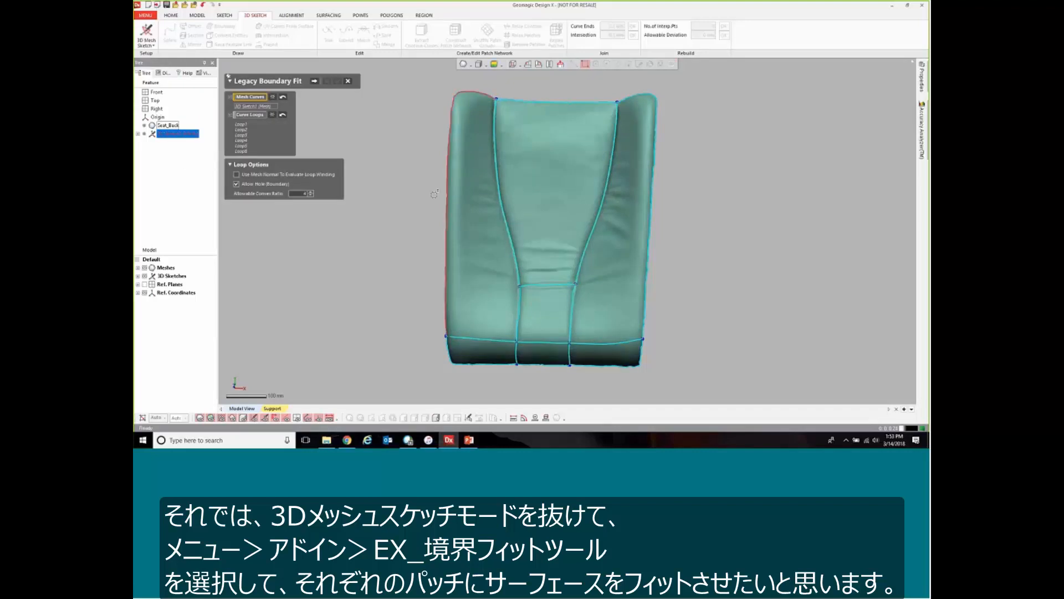
- Reset the curve loops, choose only the large central panel's loop, and proceed to the fitting parameters
{"action": "right_click_drag", "start_coordinate": [400, 156], "coordinate": [555, 270]}
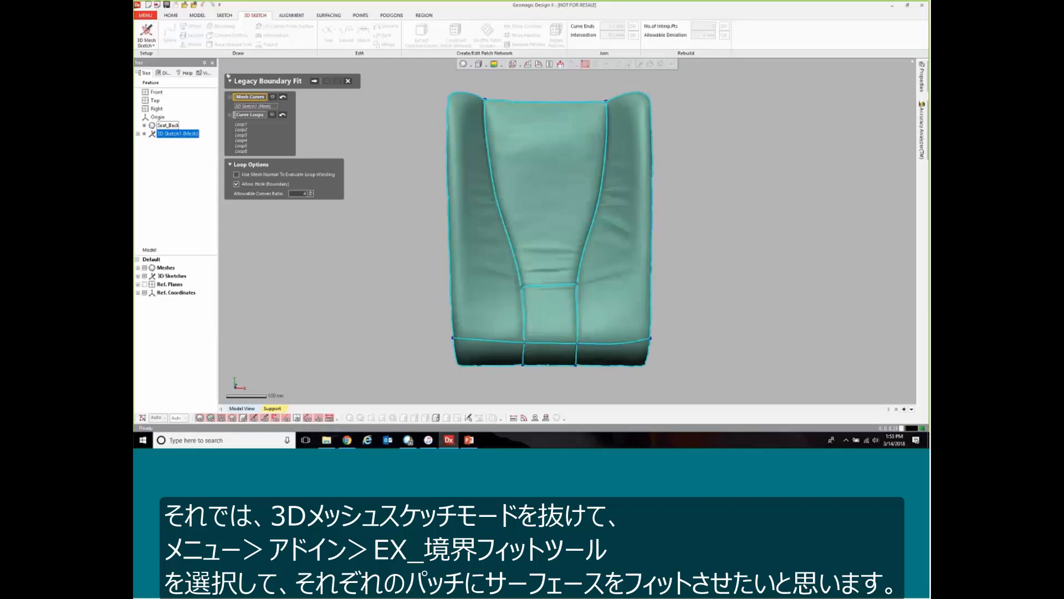
{"action": "left_click", "coordinate": [282, 115]}
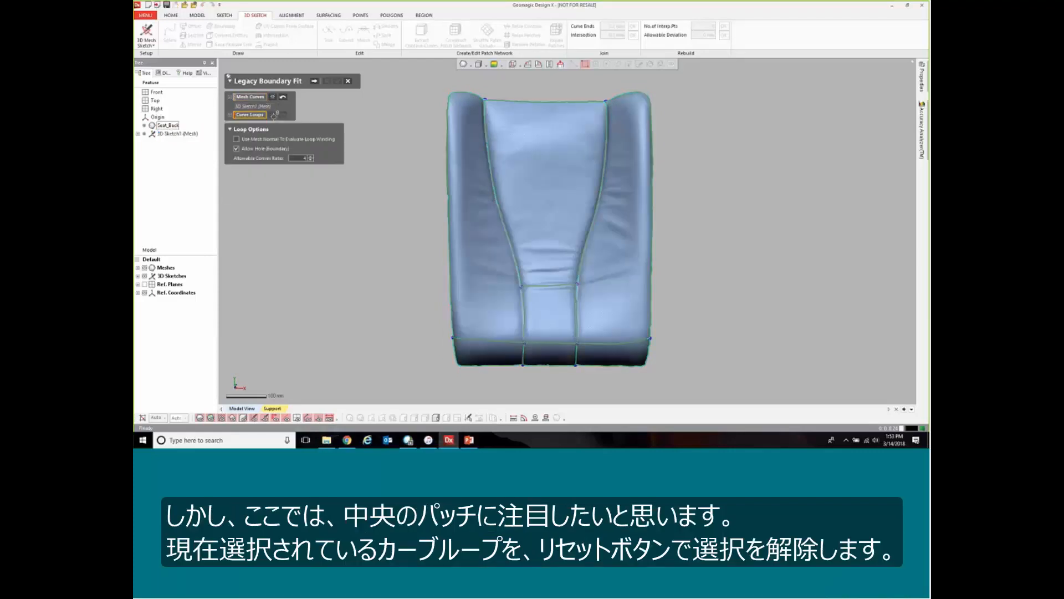
{"action": "left_click", "coordinate": [282, 114]}
{"action": "left_click", "coordinate": [533, 171]}
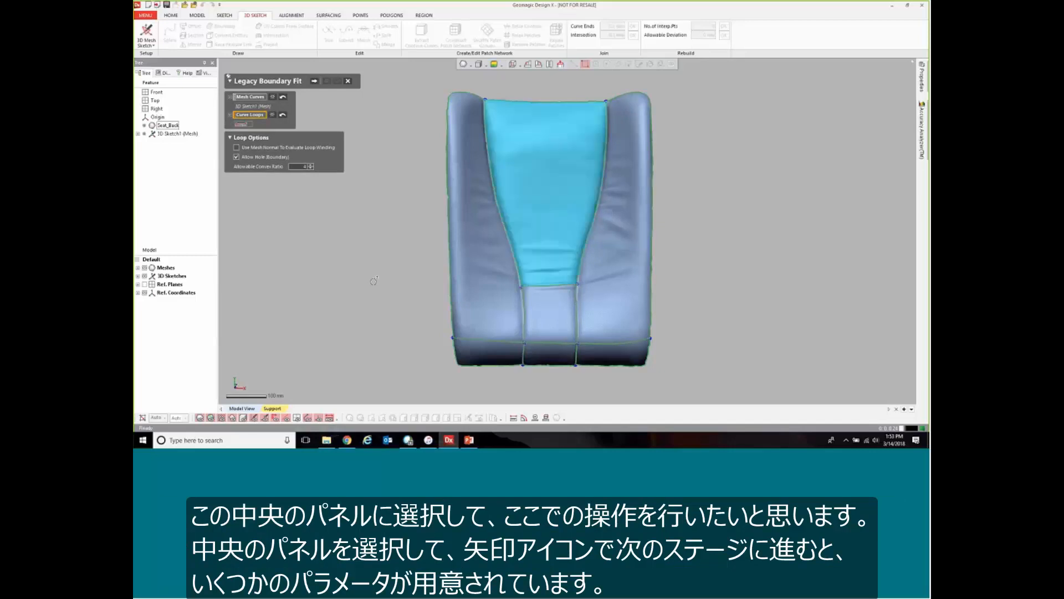
{"action": "right_click_drag", "start_coordinate": [372, 281], "coordinate": [554, 211]}
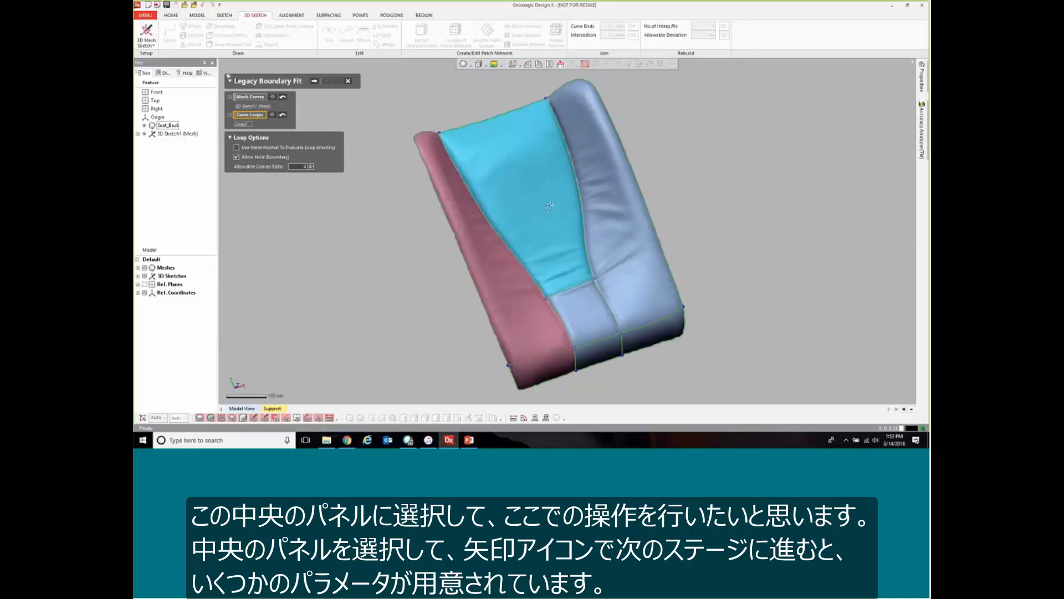
{"action": "left_click", "coordinate": [315, 81]}
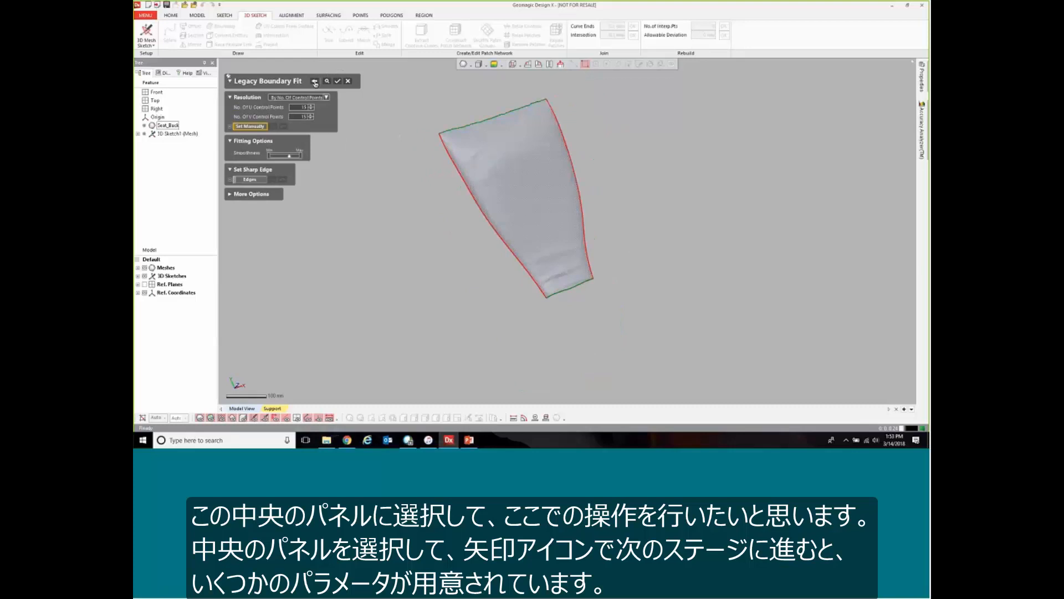
- Set the fitting smoothness to the minimum and preview the fitted surface of the central panel
{"action": "middle_click_drag", "start_coordinate": [476, 242], "coordinate": [532, 323]}
{"action": "scroll", "coordinate": [532, 324], "scroll_direction": "up", "scroll_amount": 3}
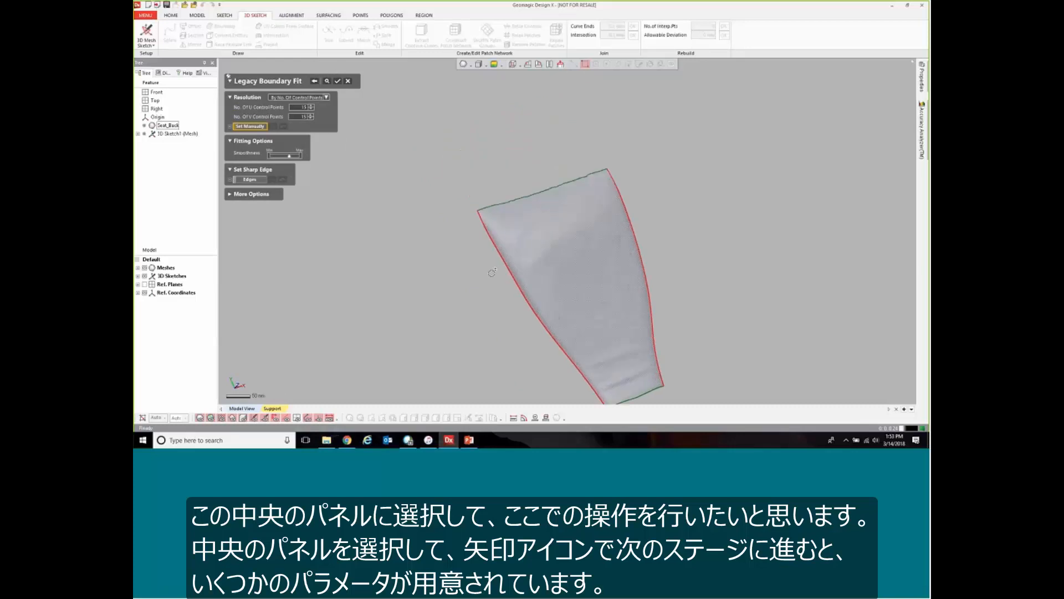
{"action": "middle_click_drag", "start_coordinate": [573, 248], "coordinate": [543, 170]}
{"action": "scroll", "coordinate": [525, 281], "scroll_direction": "up", "scroll_amount": 2}
{"action": "scroll", "coordinate": [525, 281], "scroll_direction": "down", "scroll_amount": 1}
{"action": "middle_click_drag", "start_coordinate": [526, 222], "coordinate": [528, 241]}
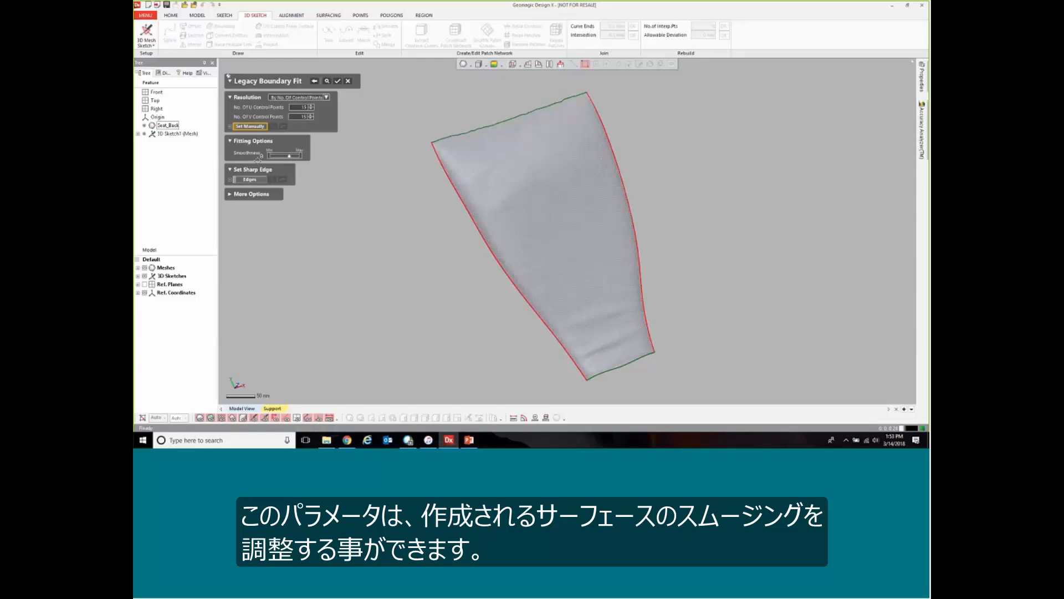
{"action": "left_click_drag", "start_coordinate": [289, 157], "coordinate": [270, 156]}
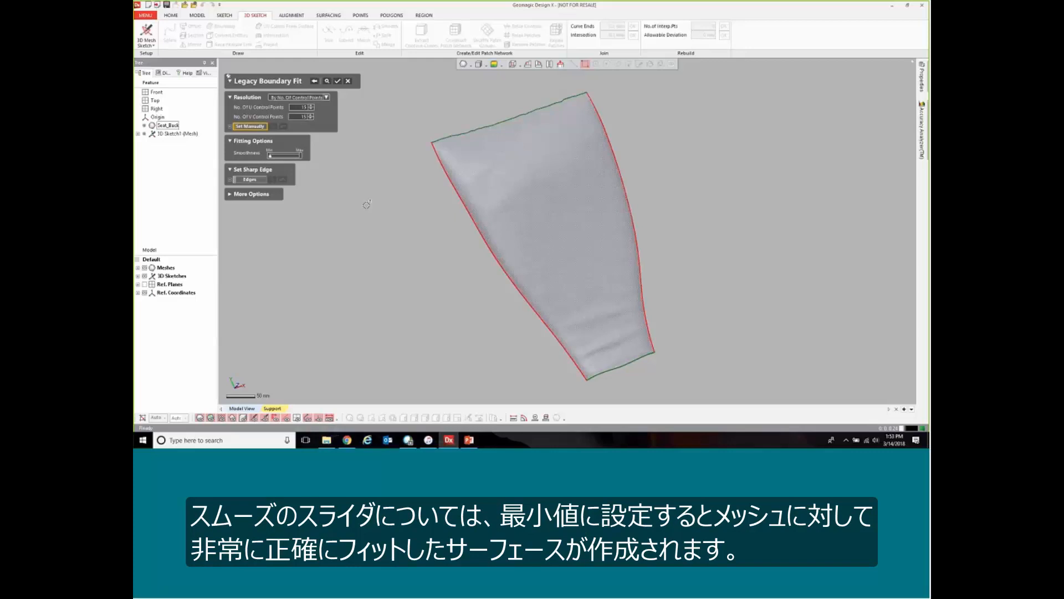
{"action": "right_click_drag", "start_coordinate": [598, 259], "coordinate": [600, 268]}
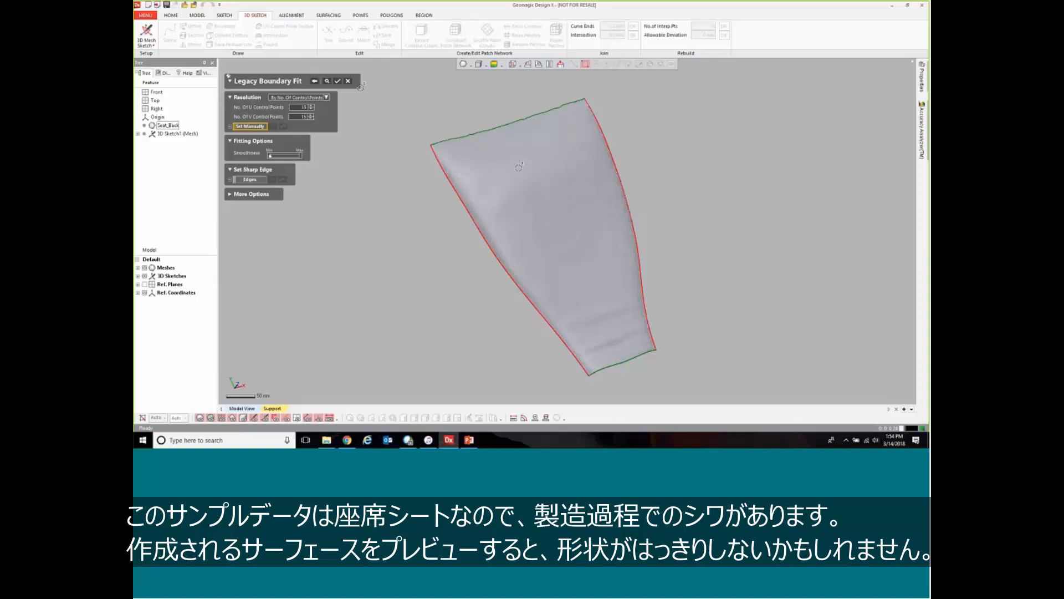
{"action": "left_click", "coordinate": [327, 82]}
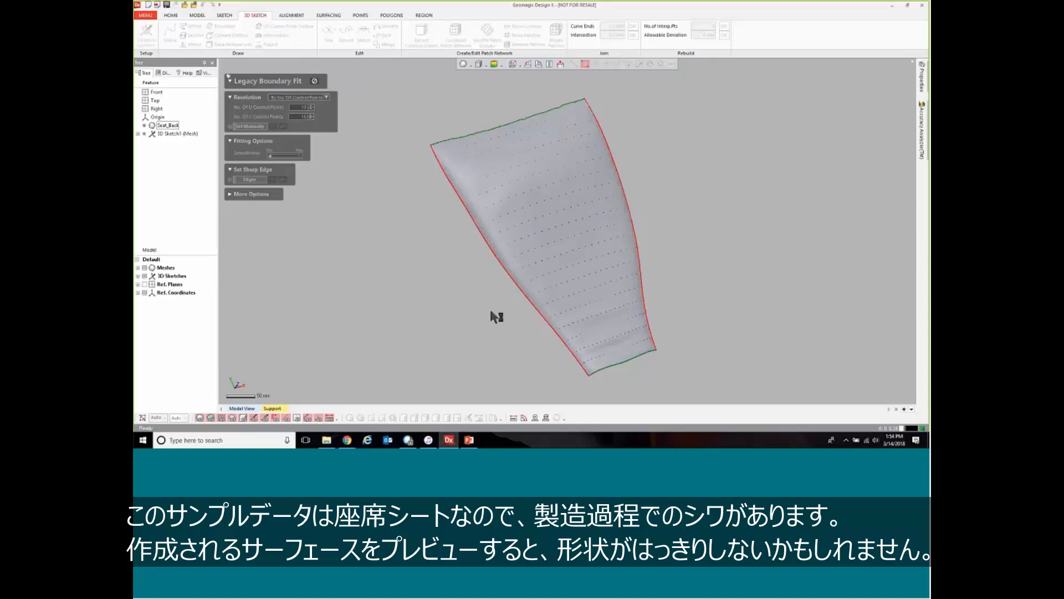
{"action": "right_click_drag", "start_coordinate": [498, 330], "coordinate": [693, 203]}
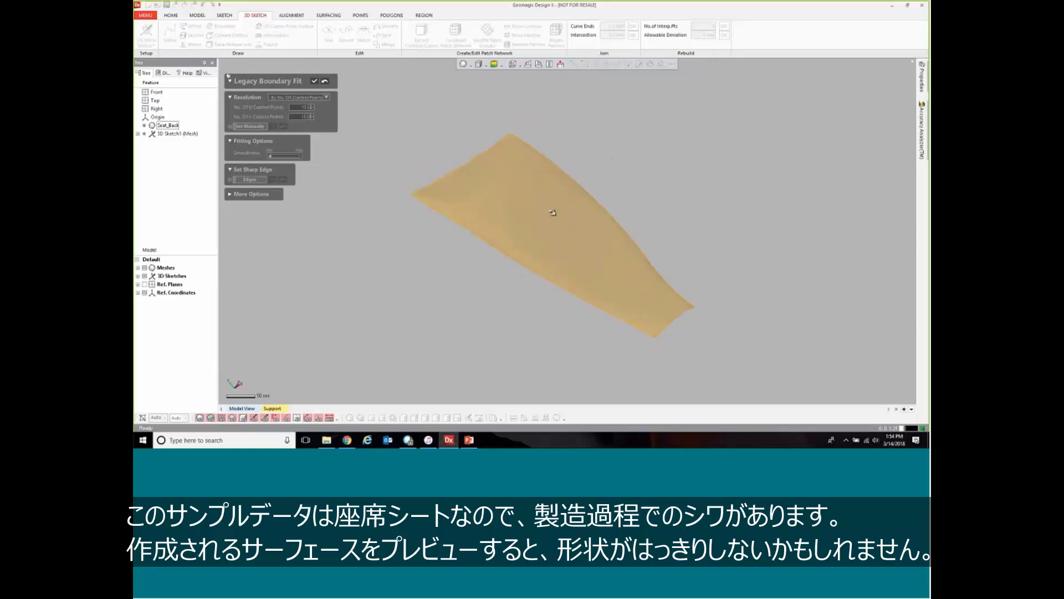
{"action": "right_click_drag", "start_coordinate": [551, 209], "coordinate": [518, 88]}
{"action": "scroll", "coordinate": [527, 202], "scroll_direction": "up", "scroll_amount": 2}
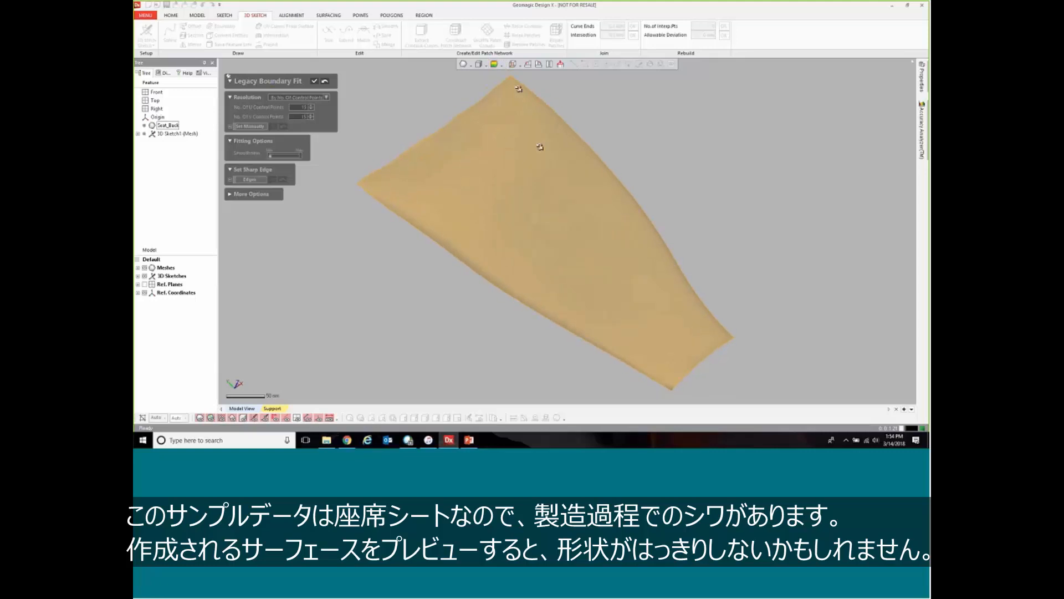
- Show the body deviation of the previewed surface and examine how closely it follows the mesh across the panel
{"action": "left_click", "coordinate": [494, 64]}
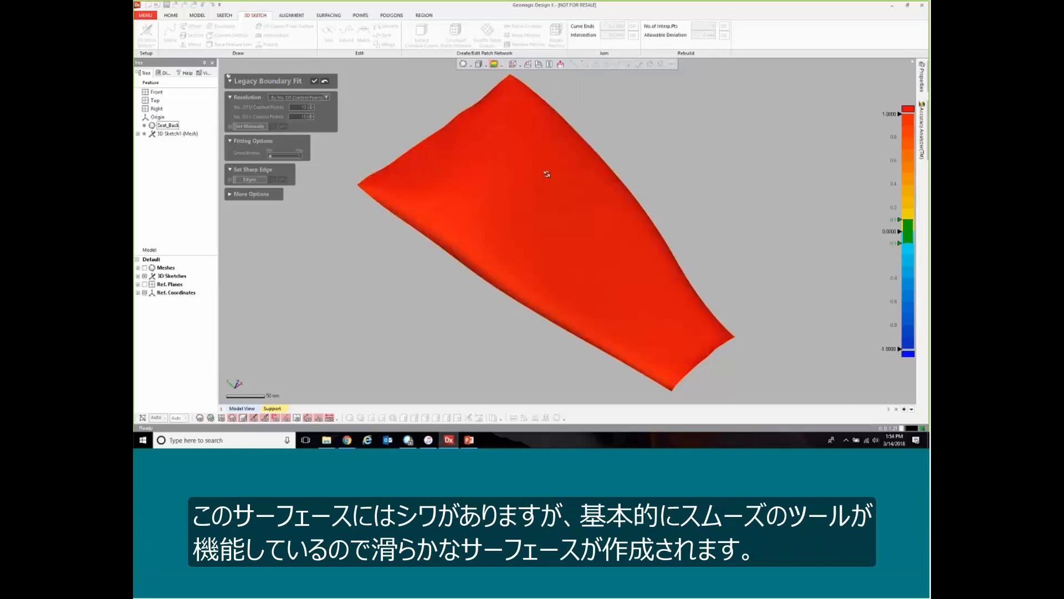
{"action": "right_click_drag", "start_coordinate": [558, 155], "coordinate": [528, 162]}
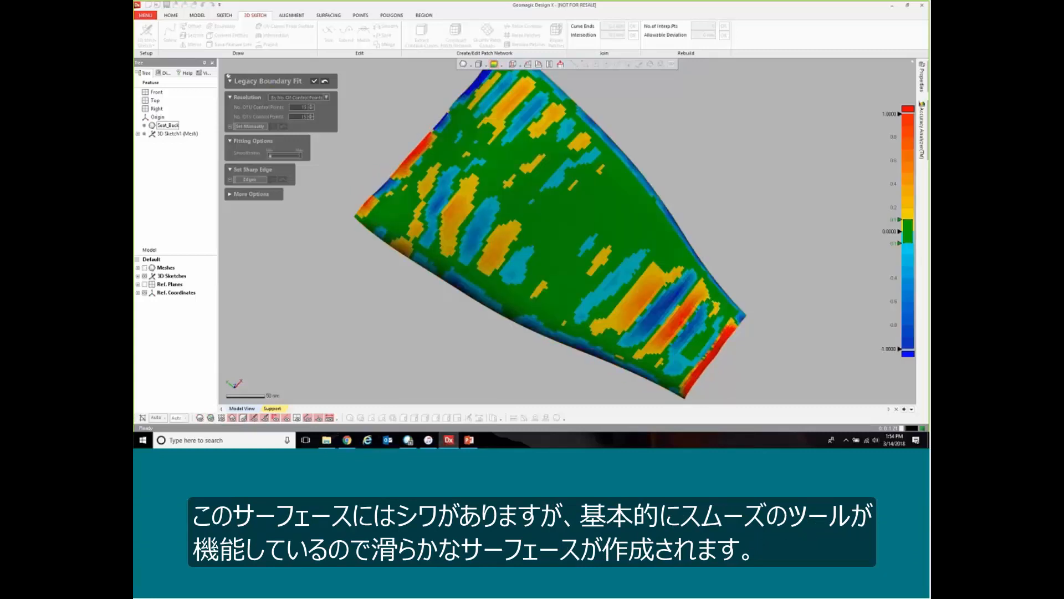
{"action": "right_click_drag", "start_coordinate": [484, 192], "coordinate": [458, 192]}
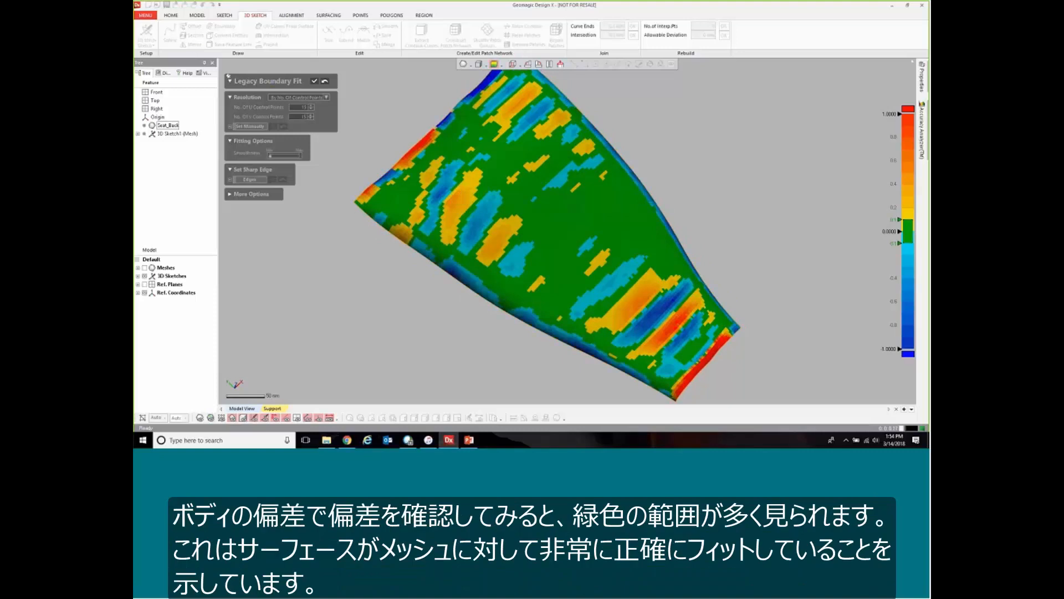
{"action": "mouse_move", "coordinate": [481, 139]}
{"action": "right_click_drag", "start_coordinate": [482, 139], "coordinate": [565, 164]}
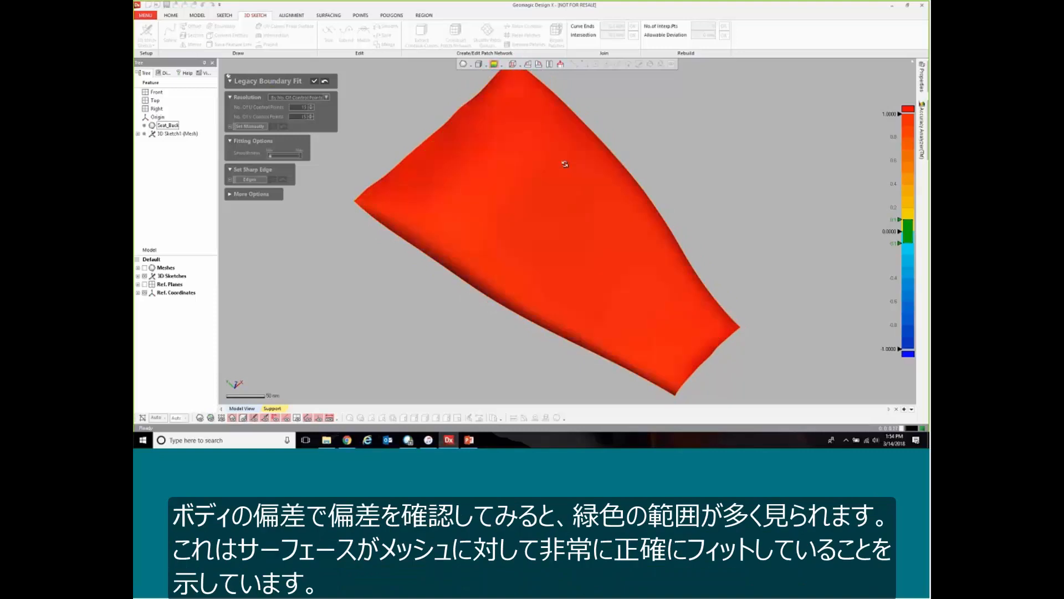
{"action": "right_click_drag", "start_coordinate": [574, 250], "coordinate": [574, 250]}
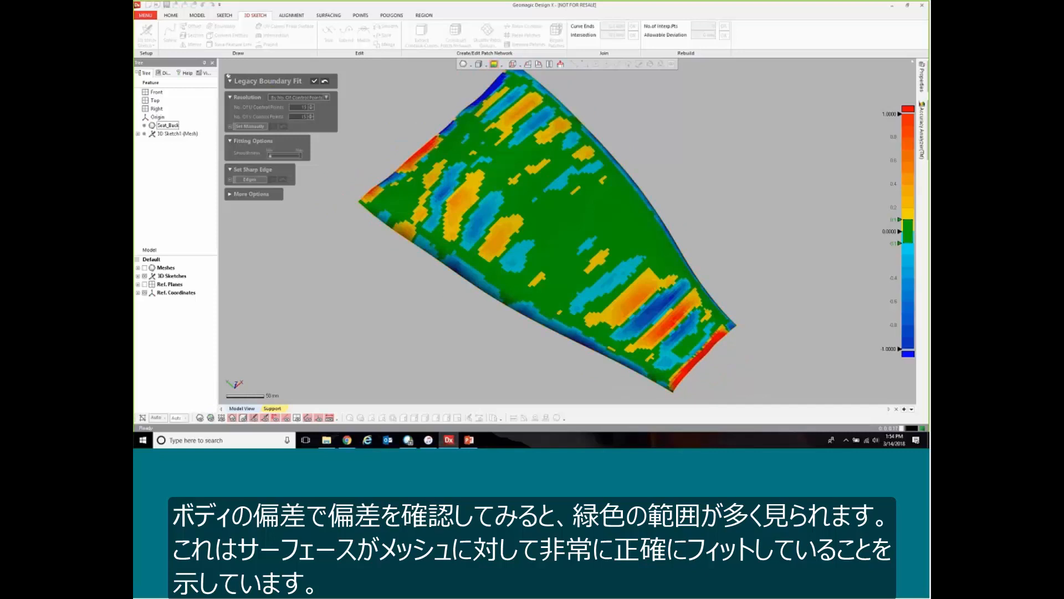
{"action": "mouse_move", "coordinate": [501, 146]}
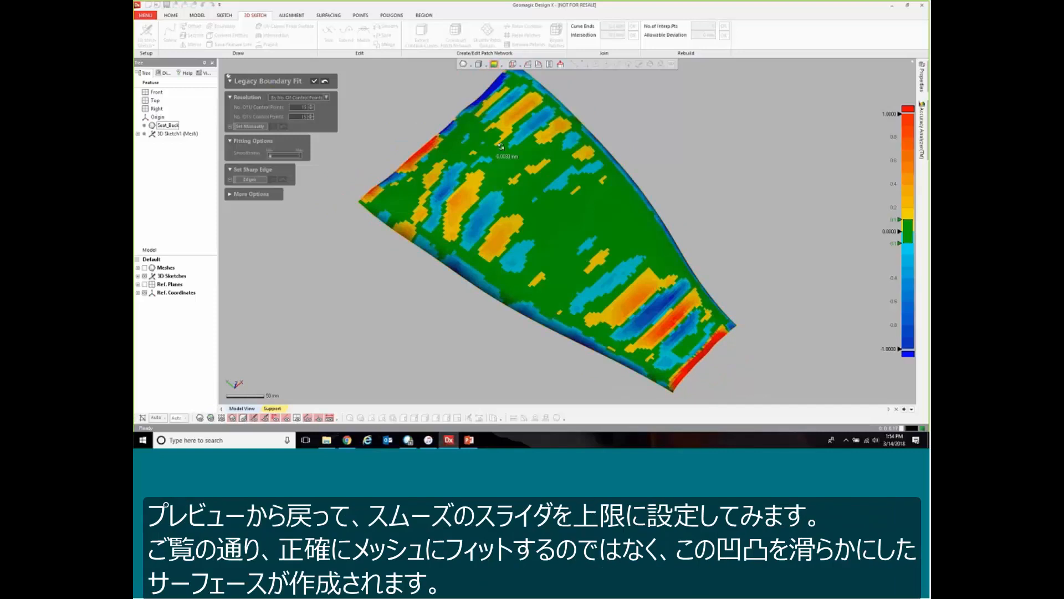
- Return from the preview to the fitting parameters and set the smoothness to the maximum
{"action": "left_click", "coordinate": [326, 82]}
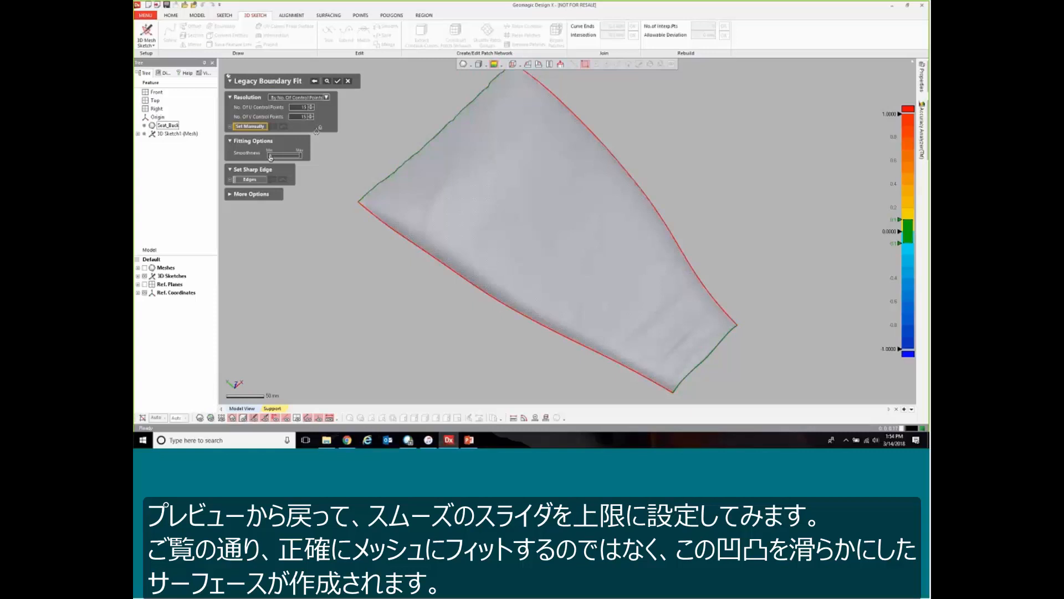
{"action": "left_click_drag", "start_coordinate": [270, 156], "coordinate": [353, 169]}
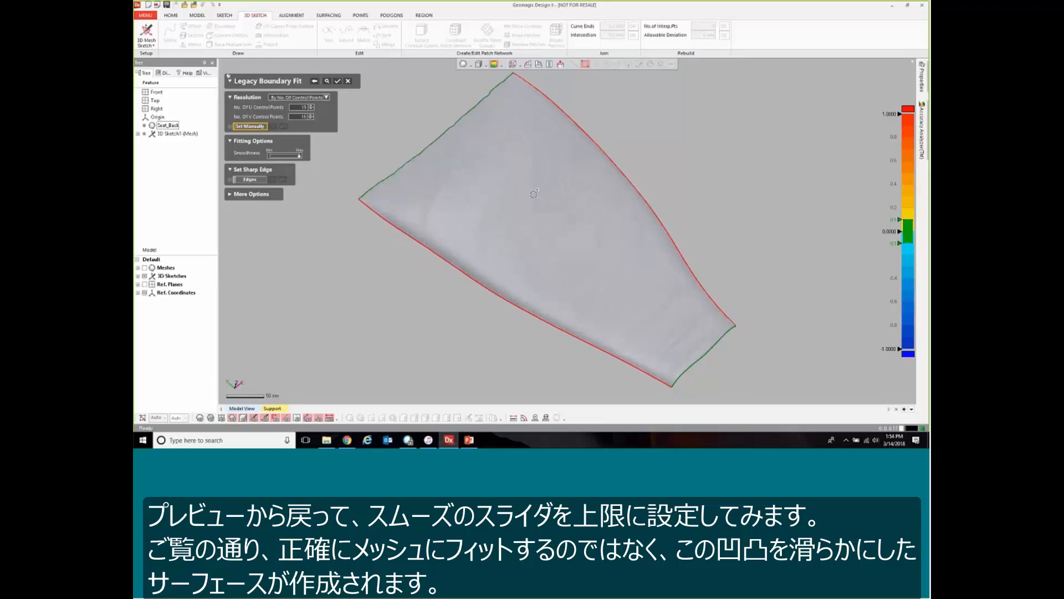
- Preview the fitted surface with its body deviation and switch the analysis to Environment Mapping to check its smoothness
{"action": "left_click", "coordinate": [333, 82]}
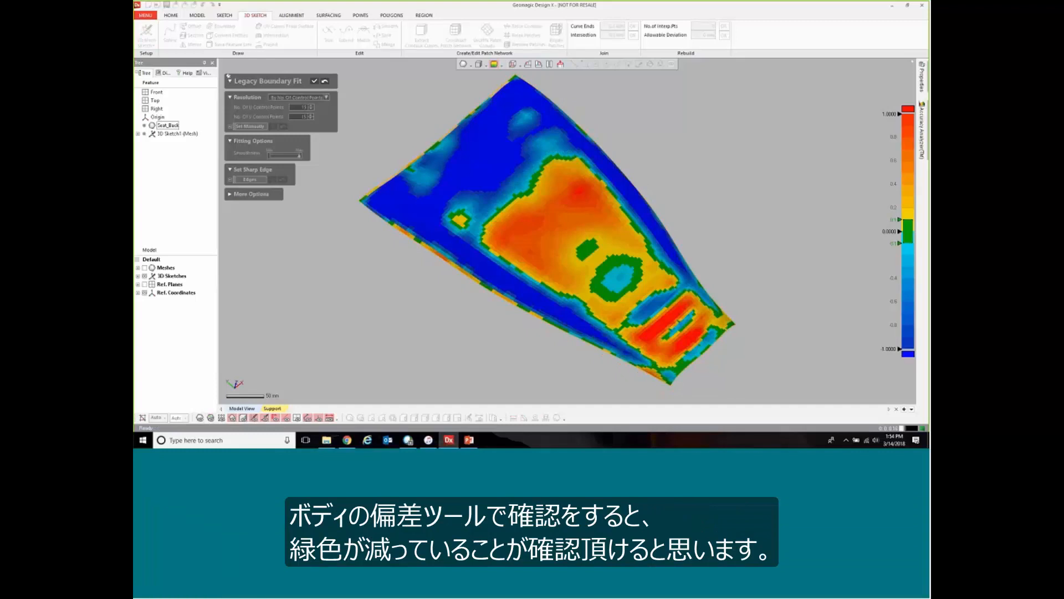
{"action": "left_click", "coordinate": [572, 180]}
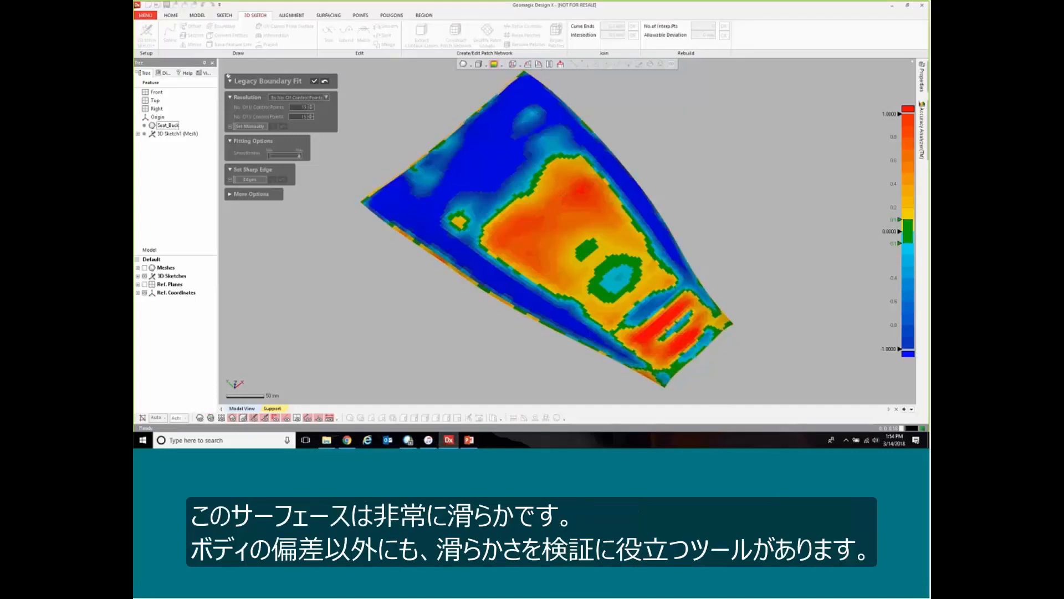
{"action": "left_click", "coordinate": [501, 65]}
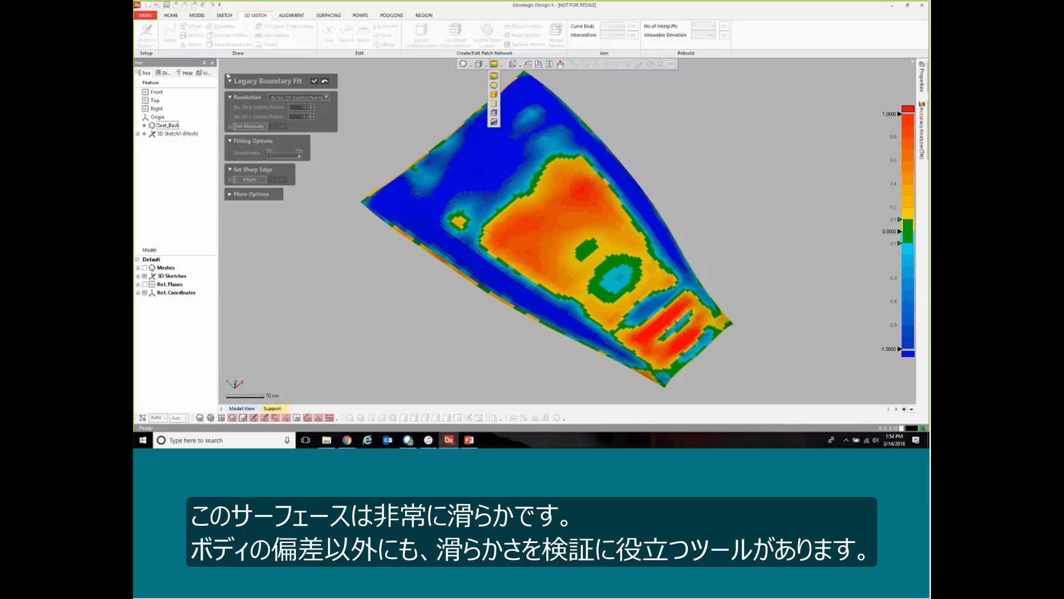
{"action": "left_click", "coordinate": [502, 66]}
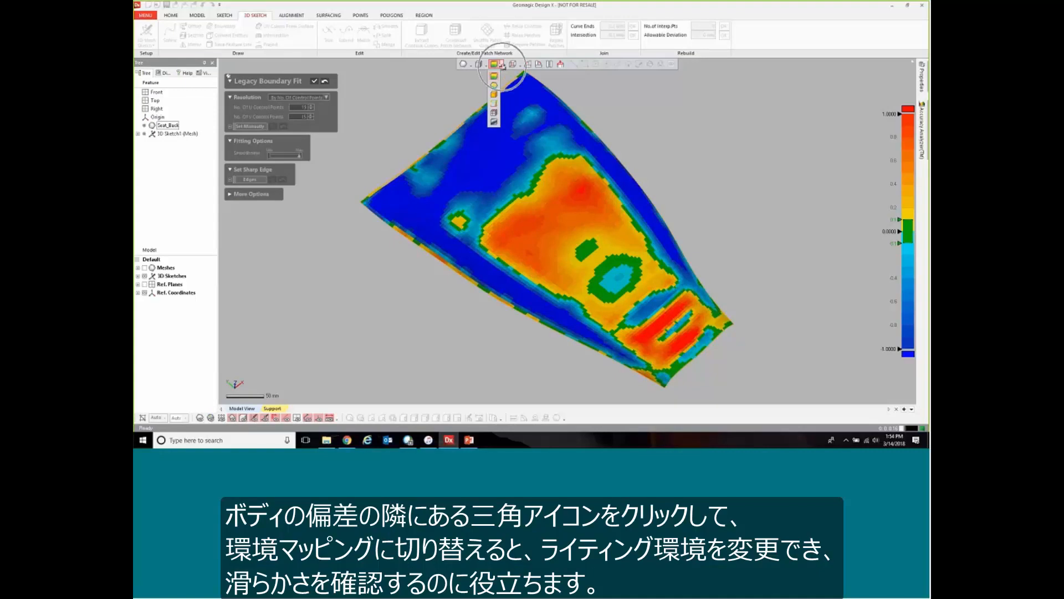
{"action": "left_click", "coordinate": [495, 122]}
{"action": "right_click_drag", "start_coordinate": [524, 140], "coordinate": [552, 149]}
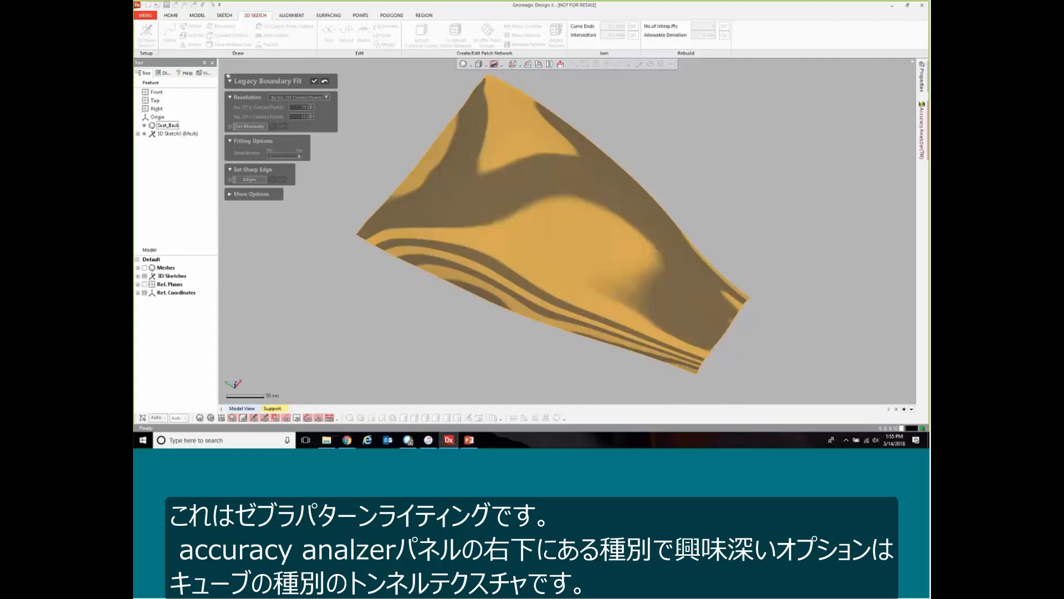
- Set the environment mapping type to Cube with the Tunnel texture and examine the zebra stripes across the surface
{"action": "mouse_move", "coordinate": [921, 140]}
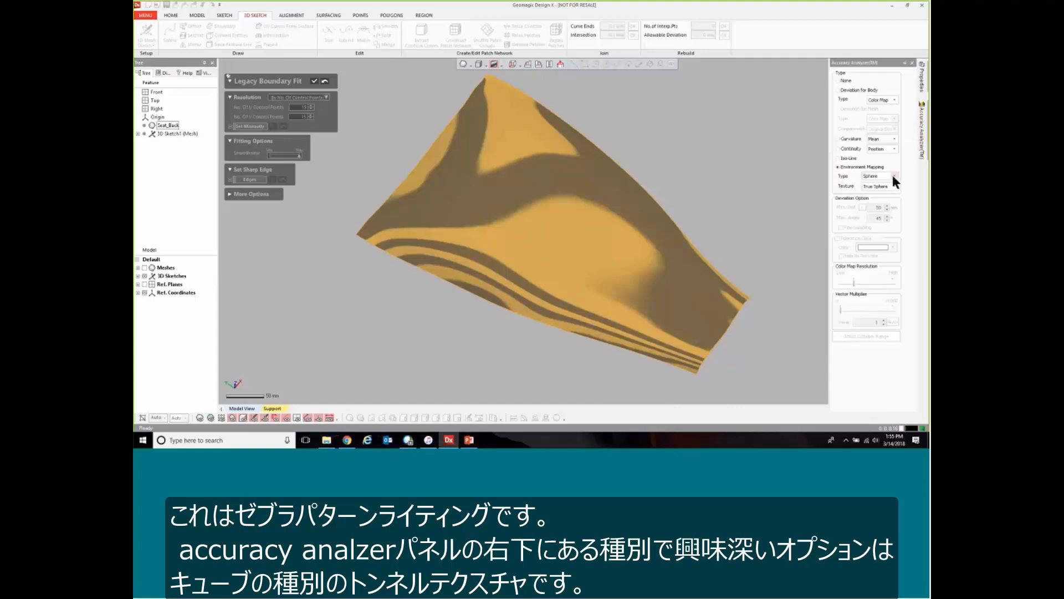
{"action": "left_click", "coordinate": [882, 189]}
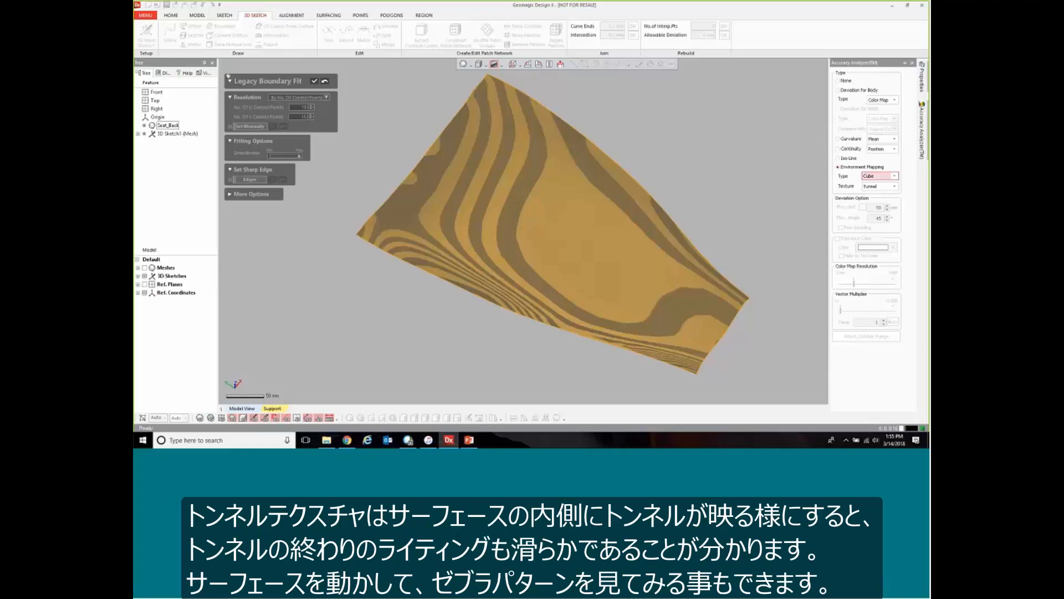
{"action": "right_click_drag", "start_coordinate": [688, 208], "coordinate": [541, 209]}
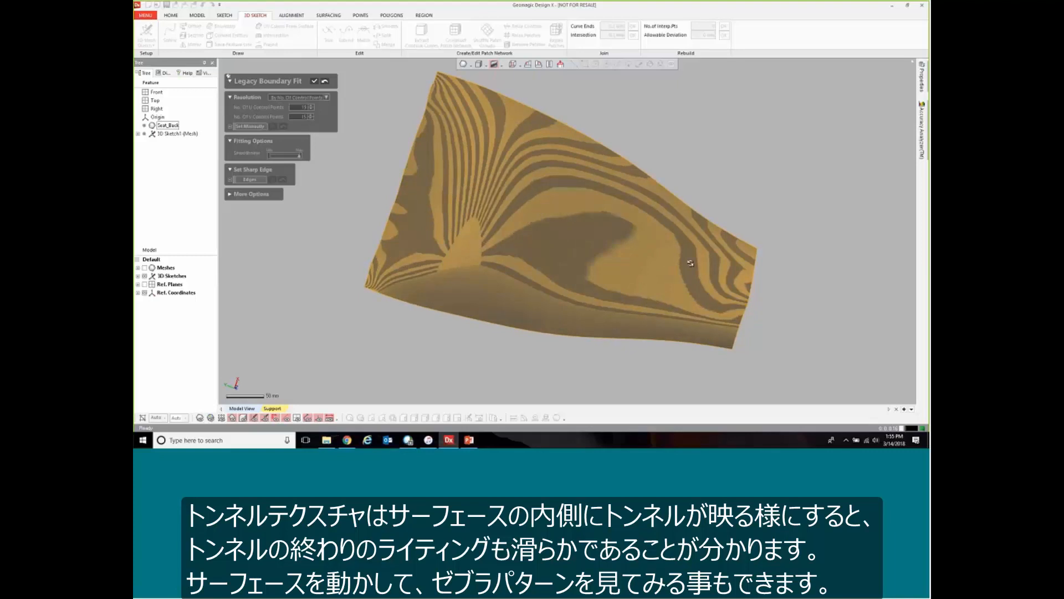
{"action": "right_click_drag", "start_coordinate": [691, 263], "coordinate": [558, 241]}
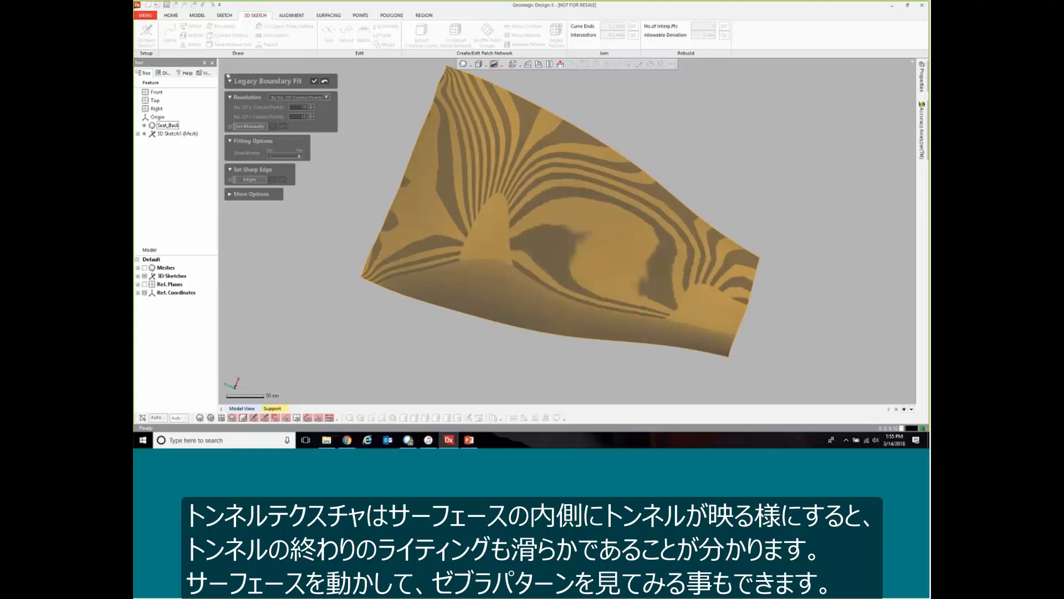
- Return to the fitting parameters, set the smoothness to the minimum, and preview the surface's zebra pattern
{"action": "left_click", "coordinate": [325, 81]}
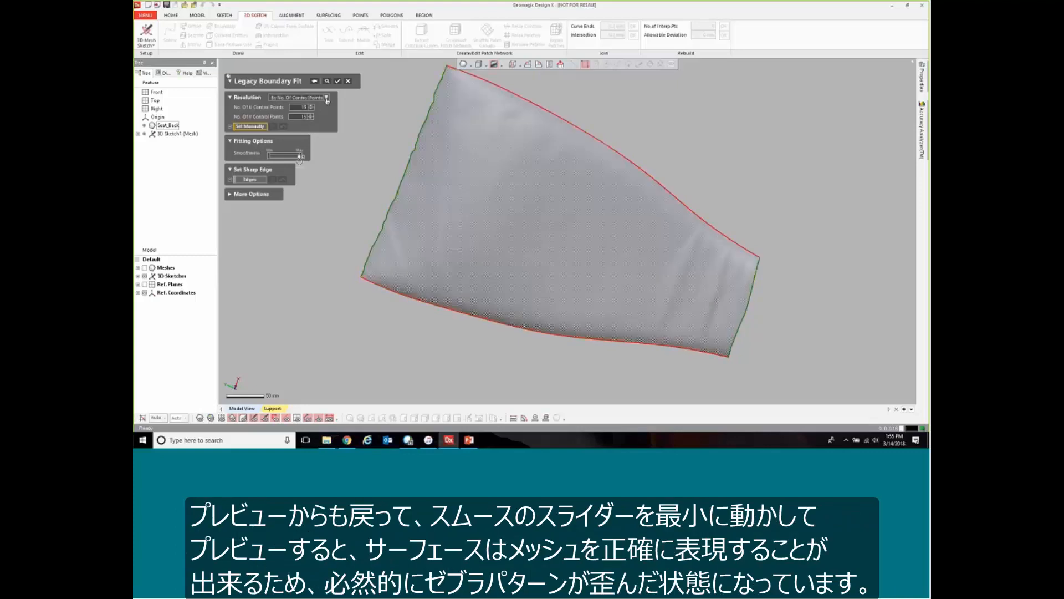
{"action": "left_click_drag", "start_coordinate": [300, 158], "coordinate": [265, 157]}
{"action": "left_click", "coordinate": [327, 82]}
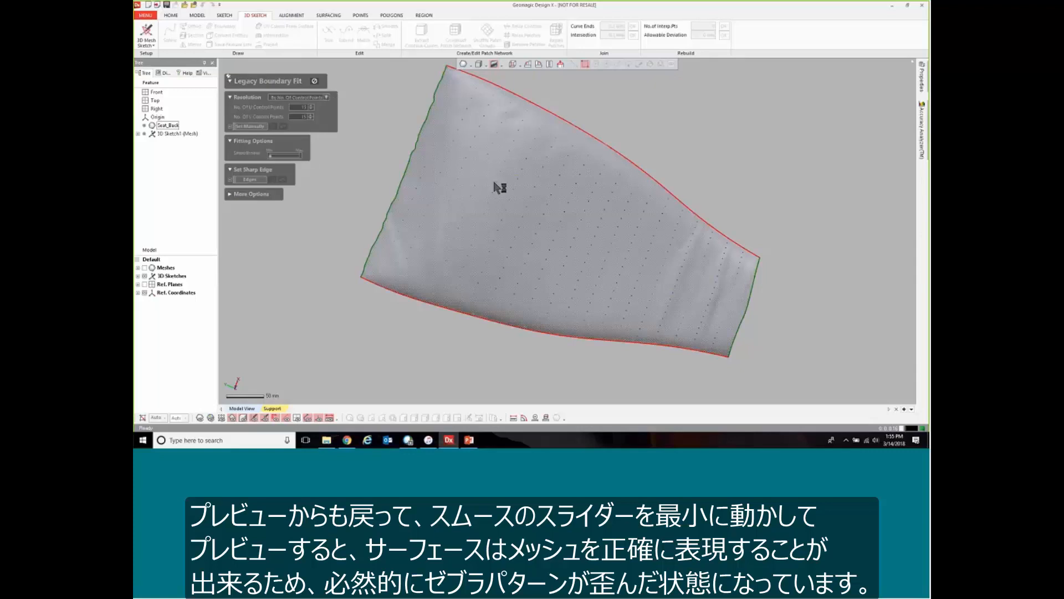
{"action": "right_click_drag", "start_coordinate": [511, 189], "coordinate": [450, 185]}
{"action": "right_click_drag", "start_coordinate": [546, 226], "coordinate": [537, 164]}
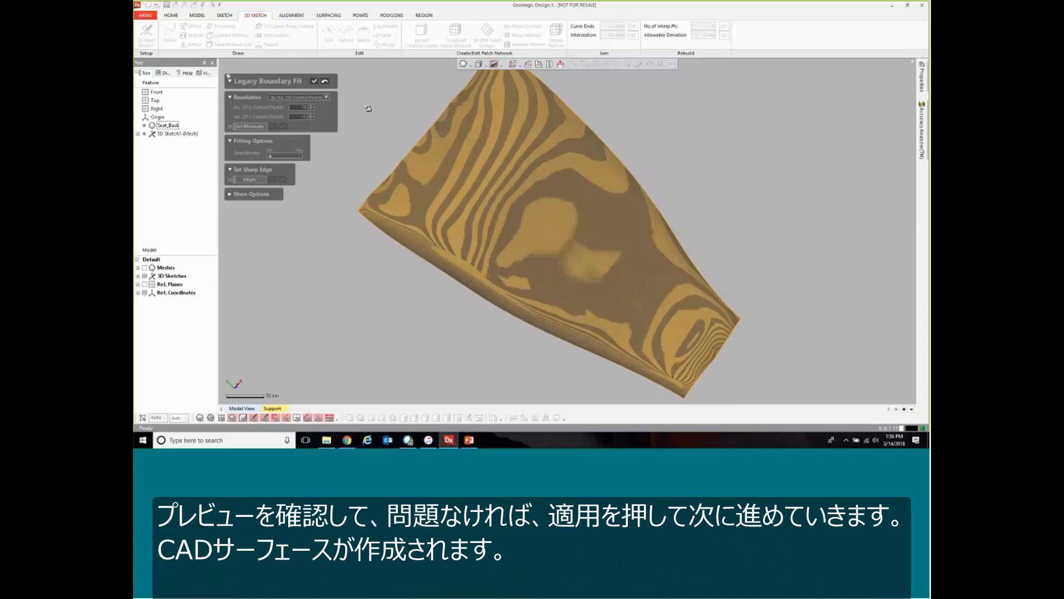
- Accept the previewed boundary fit to create the central panel's surface body
{"action": "left_click", "coordinate": [314, 83]}
{"action": "left_click", "coordinate": [315, 82]}
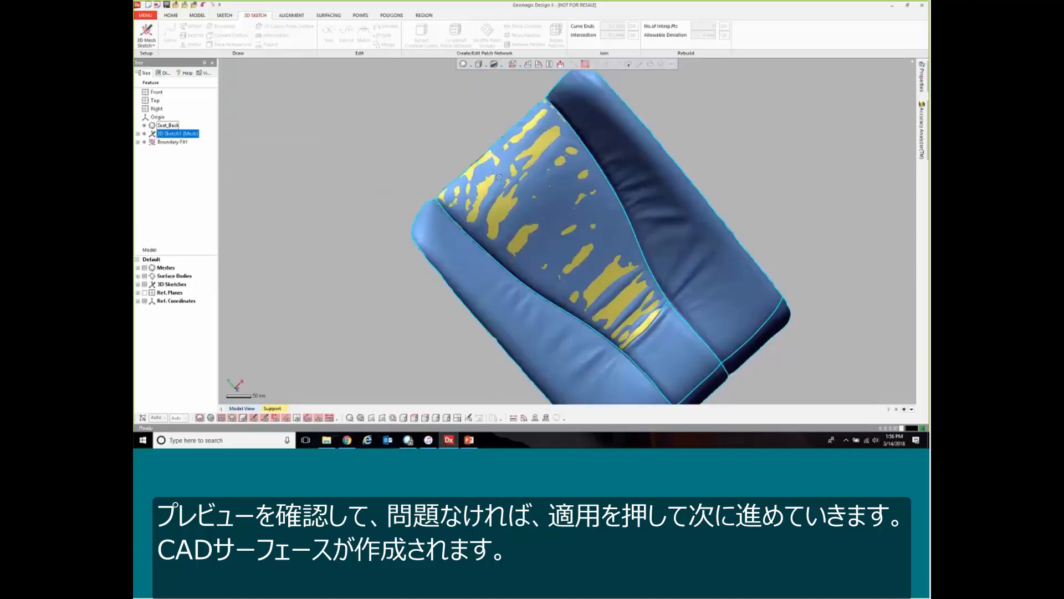
{"action": "mouse_move", "coordinate": [499, 178]}
{"action": "right_mouse_down"}
{"action": "mouse_move", "coordinate": [554, 202]}
{"action": "mouse_move", "coordinate": [575, 193]}
{"action": "mouse_move", "coordinate": [534, 197]}
{"action": "right_mouse_up"}
{"action": "scroll", "coordinate": [575, 192], "scroll_direction": "down", "scroll_amount": 3}
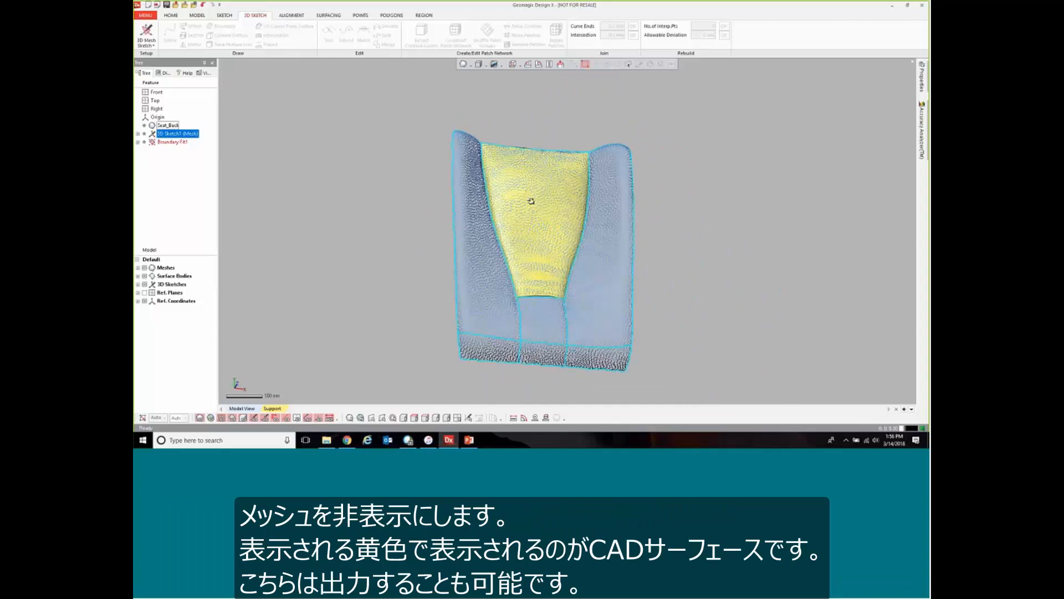
- Hide the meshes and examine the fitted central panel surface on its own
{"action": "right_click_drag", "start_coordinate": [535, 201], "coordinate": [542, 182]}
{"action": "scroll", "coordinate": [570, 201], "scroll_direction": "up", "scroll_amount": 2}
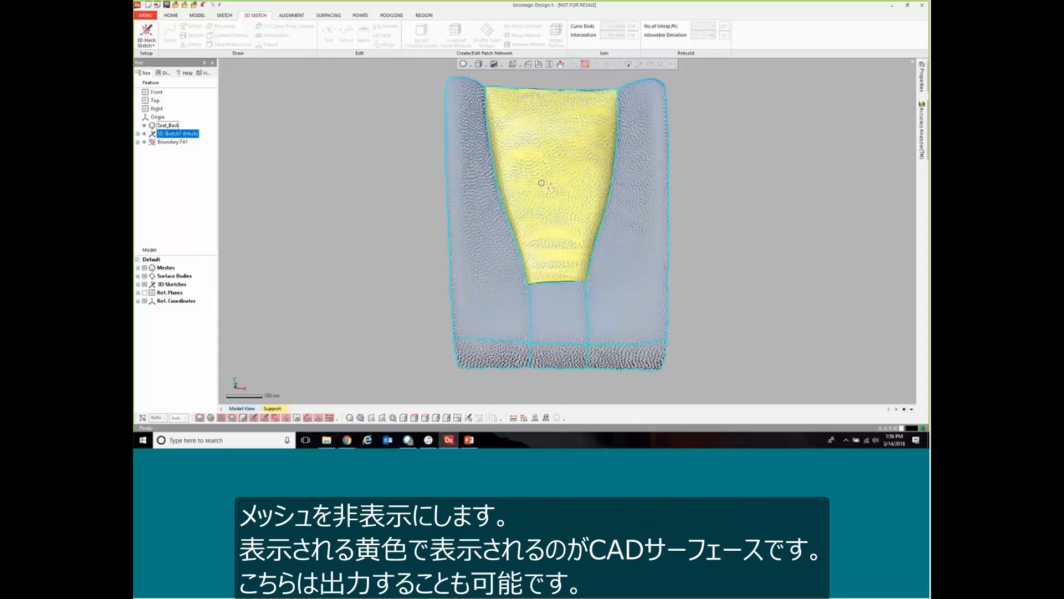
{"action": "left_click", "coordinate": [145, 268]}
{"action": "mouse_move", "coordinate": [549, 159]}
{"action": "right_mouse_down"}
{"action": "mouse_move", "coordinate": [550, 127]}
{"action": "mouse_move", "coordinate": [523, 167]}
{"action": "mouse_move", "coordinate": [388, 195]}
{"action": "mouse_move", "coordinate": [622, 197]}
{"action": "mouse_move", "coordinate": [613, 166]}
{"action": "mouse_move", "coordinate": [638, 175]}
{"action": "right_mouse_up"}
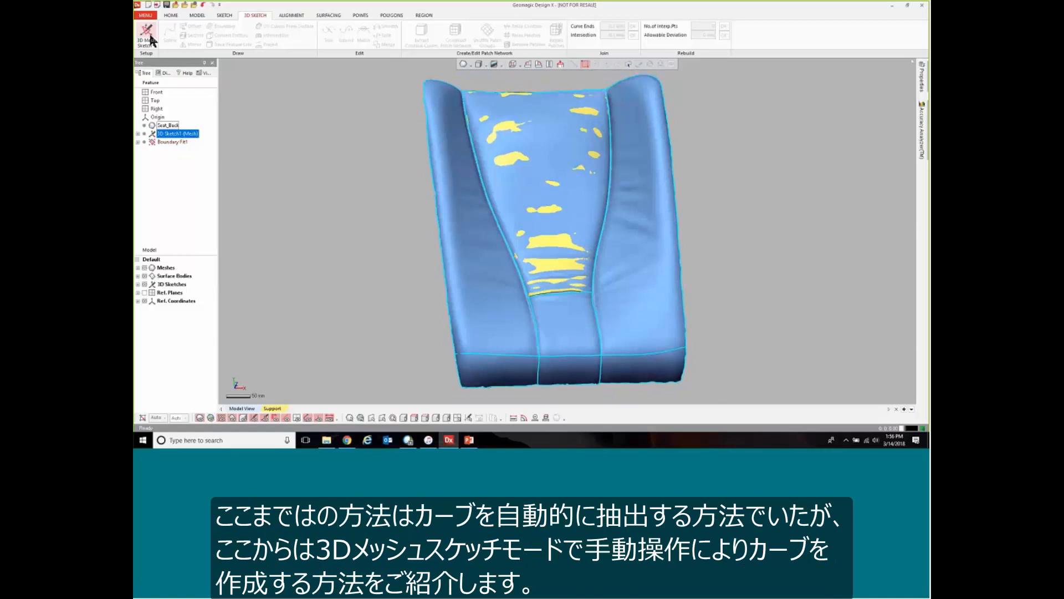
- Start a new 3D mesh sketch on the seat back for the small panel below the fitted surface
{"action": "left_click", "coordinate": [173, 142]}
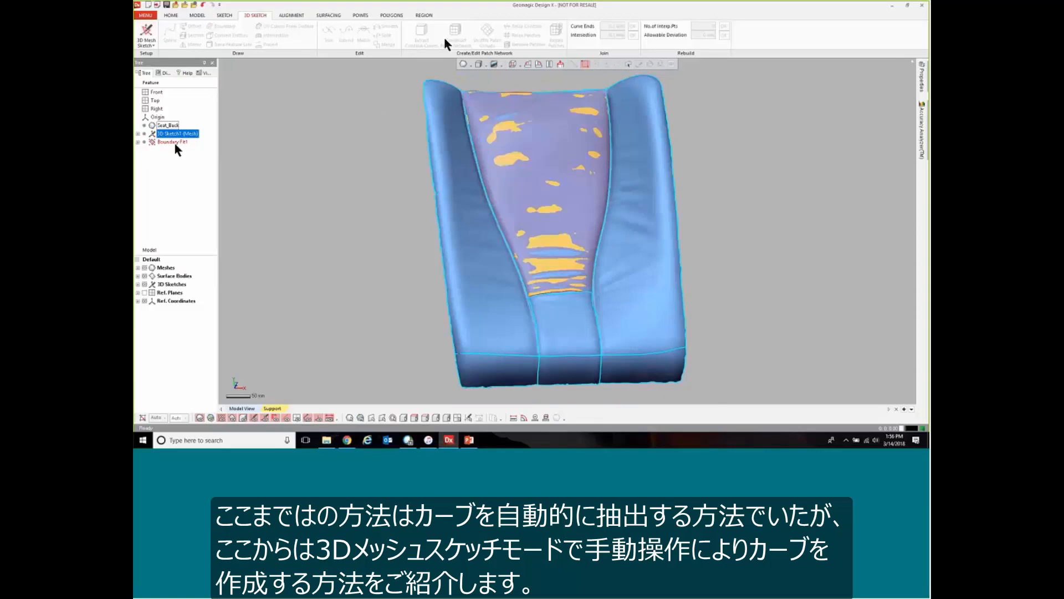
{"action": "left_click", "coordinate": [146, 31]}
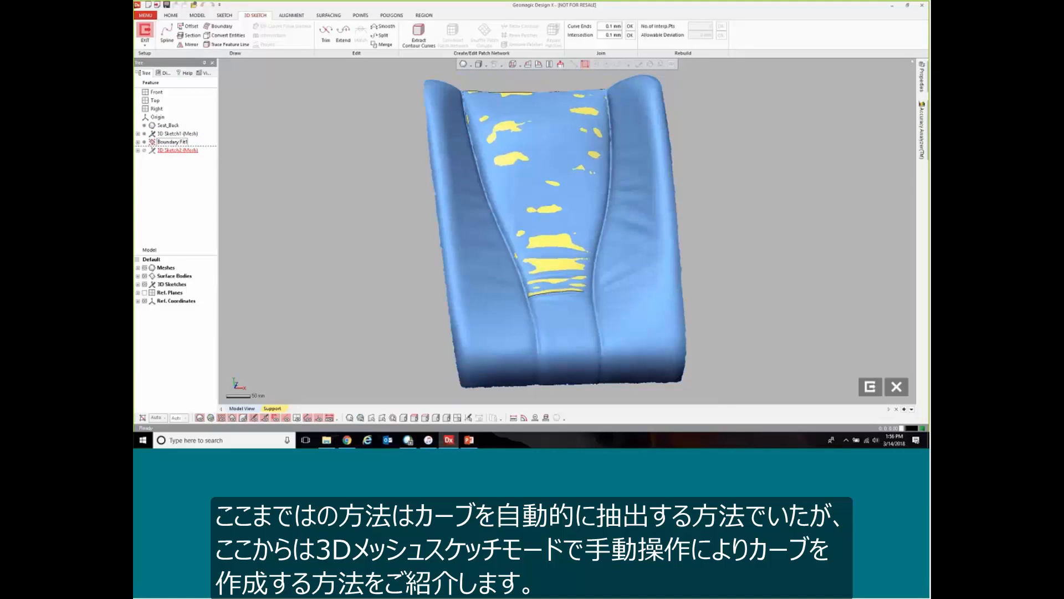
{"action": "scroll", "coordinate": [557, 213], "scroll_direction": "up", "scroll_amount": 5}
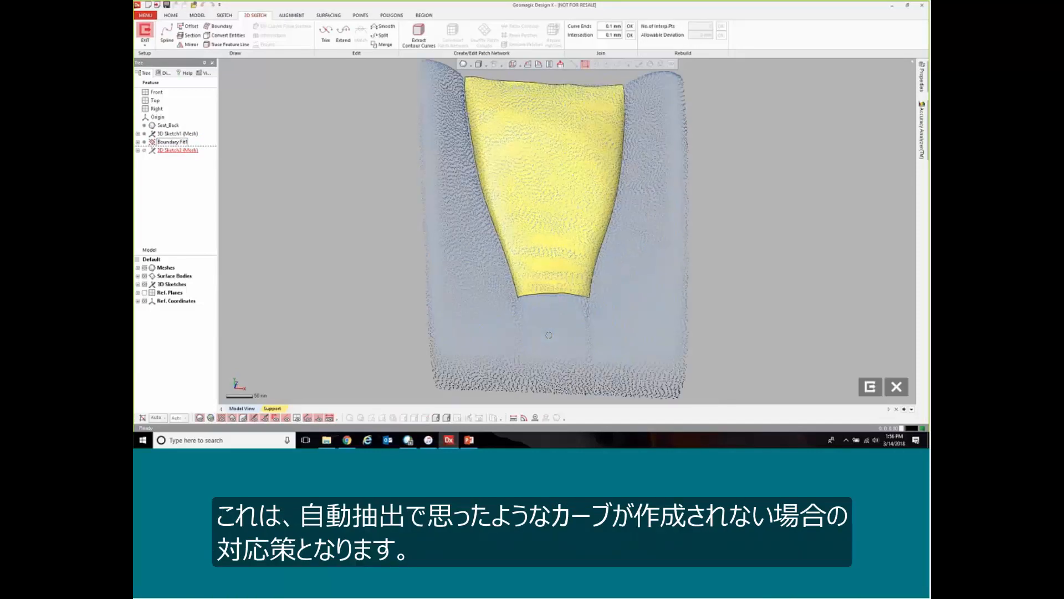
{"action": "right_click_drag", "start_coordinate": [555, 338], "coordinate": [571, 240], "text": "ctrl"}
{"action": "right_click_drag", "start_coordinate": [475, 215], "coordinate": [412, 182]}
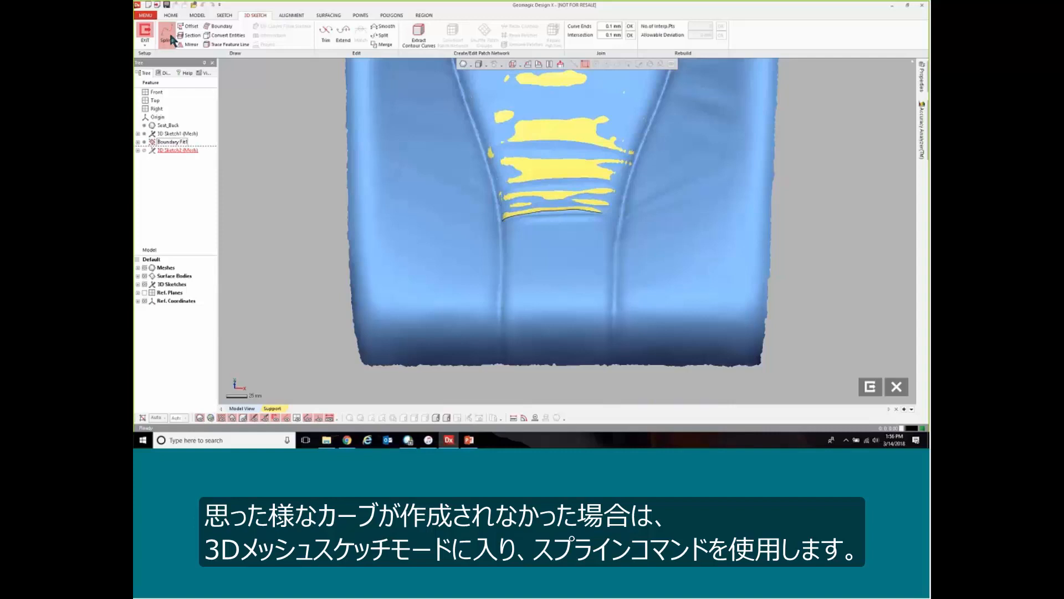
- Draw a spline on the mesh along the crease just below the fitted surface, from one vertical seam to the other
{"action": "left_click", "coordinate": [167, 34]}
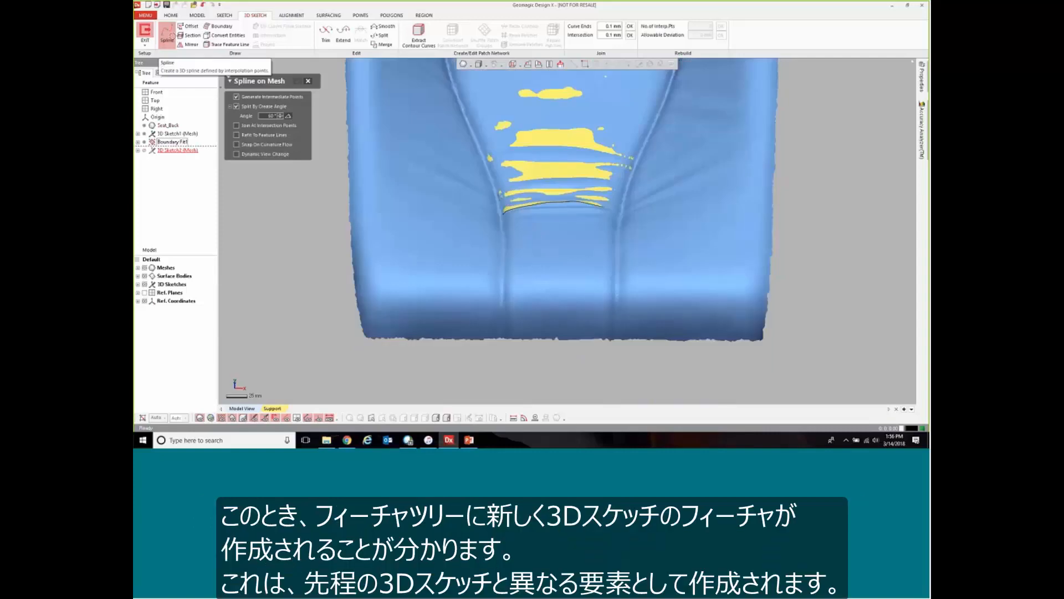
{"action": "scroll", "coordinate": [337, 204], "scroll_direction": "down", "scroll_amount": 1}
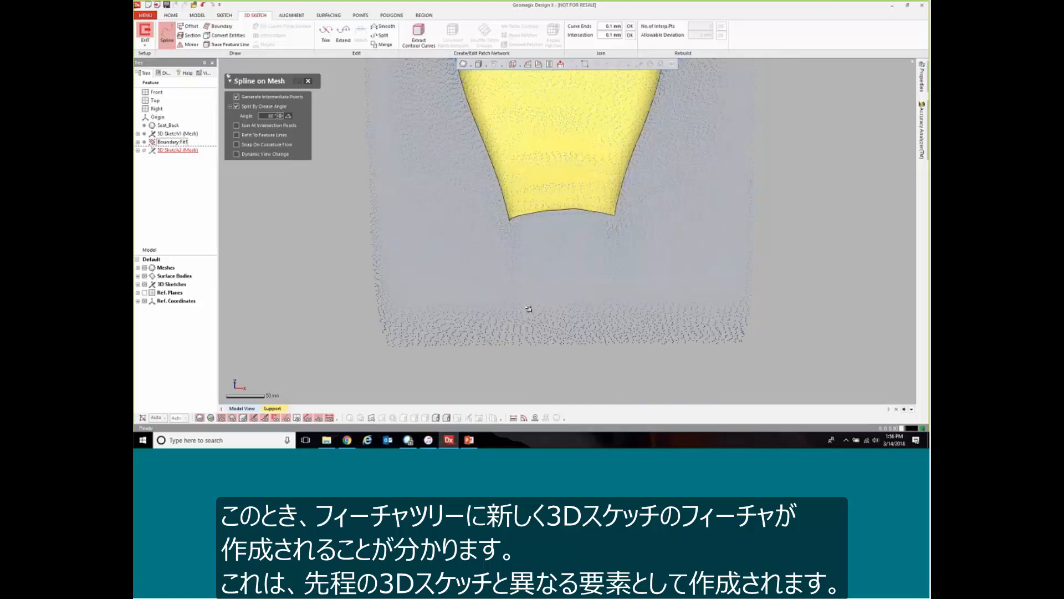
{"action": "mouse_move", "coordinate": [521, 266]}
{"action": "right_mouse_down", "text": "shift"}
{"action": "mouse_move", "coordinate": [501, 224]}
{"action": "mouse_move", "coordinate": [520, 246]}
{"action": "right_mouse_up", "text": "shift"}
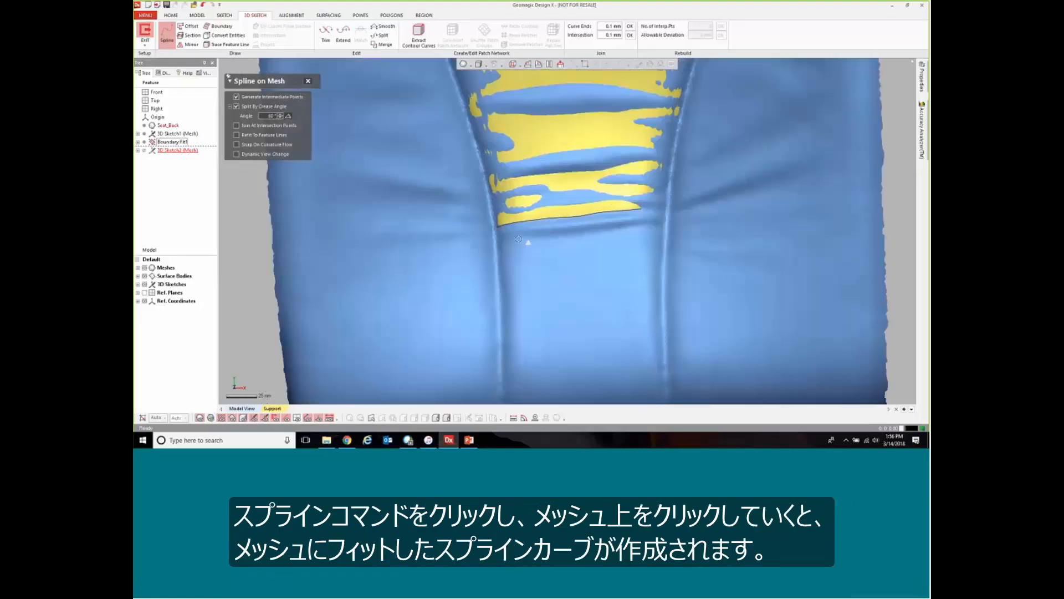
{"action": "scroll", "coordinate": [516, 237], "scroll_direction": "down", "scroll_amount": 2}
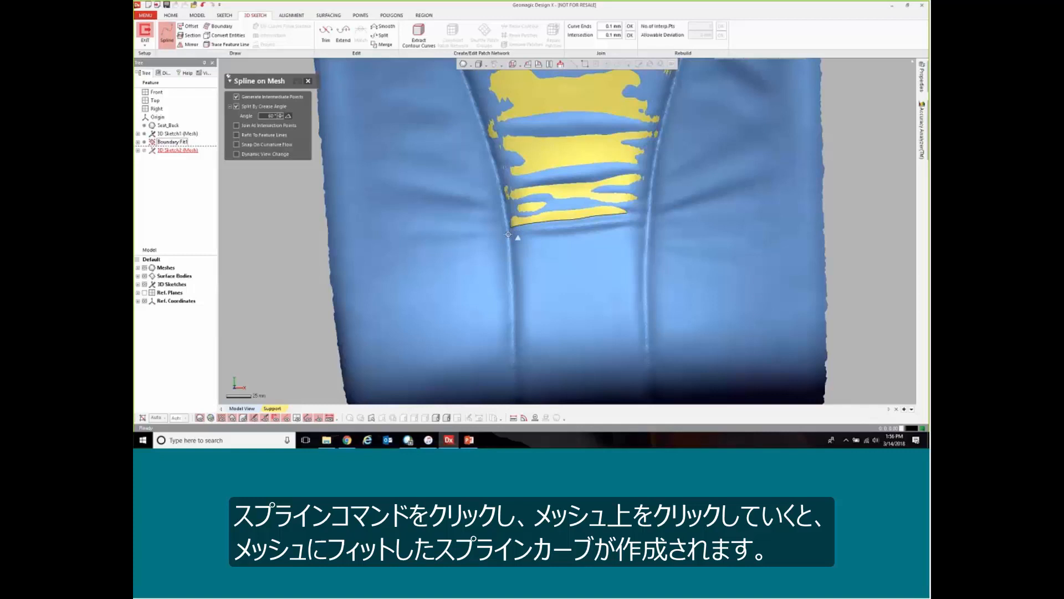
{"action": "left_click", "coordinate": [510, 234]}
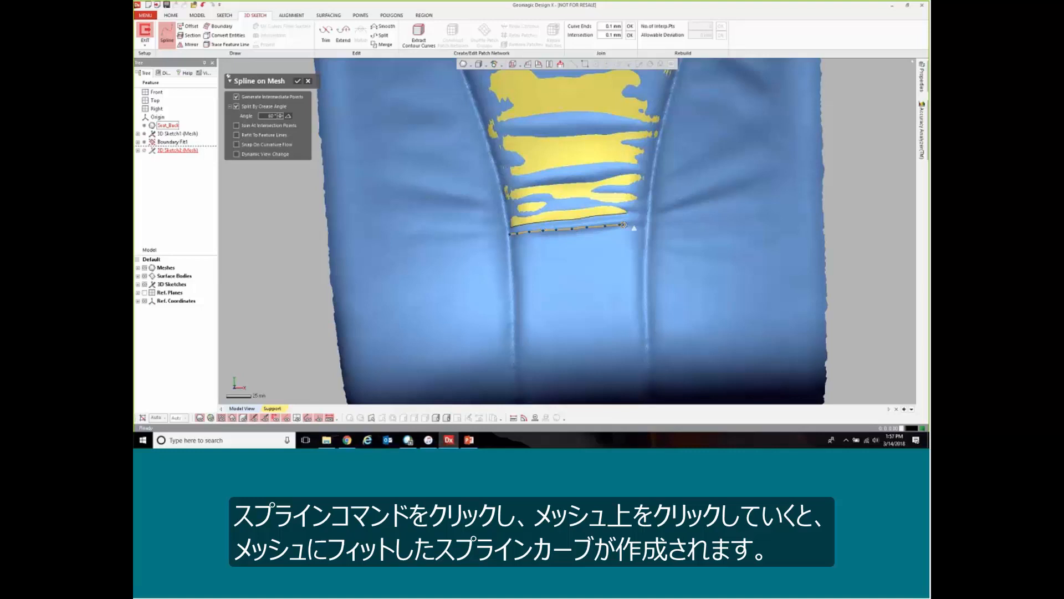
{"action": "left_click", "coordinate": [649, 226]}
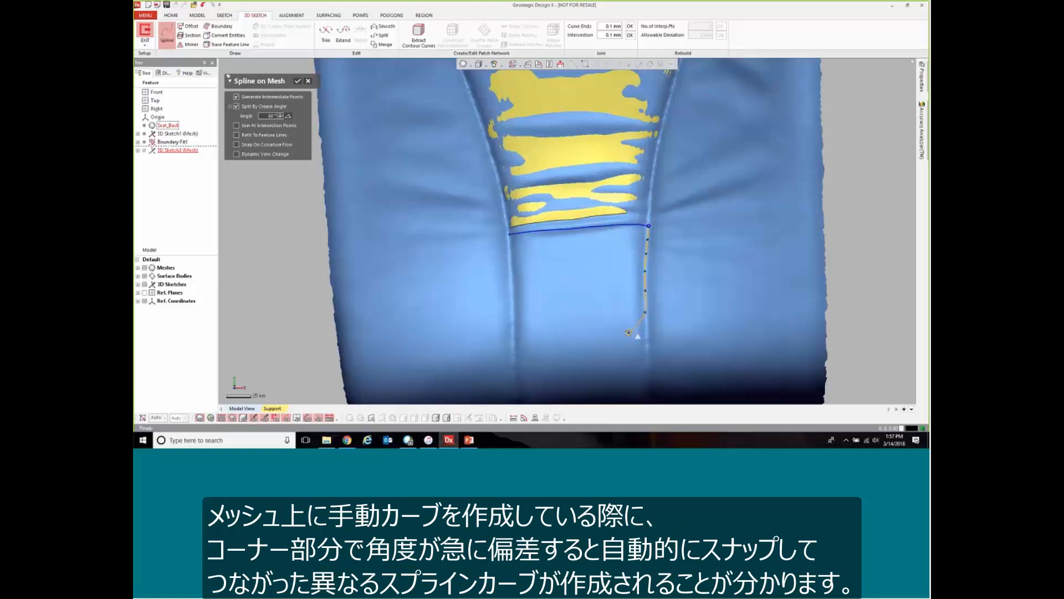
- Continue the spline down the right seam, along the lower mesh edge and up the left seam, closing a four-sided loop
{"action": "right_click_drag", "start_coordinate": [630, 330], "coordinate": [624, 268]}
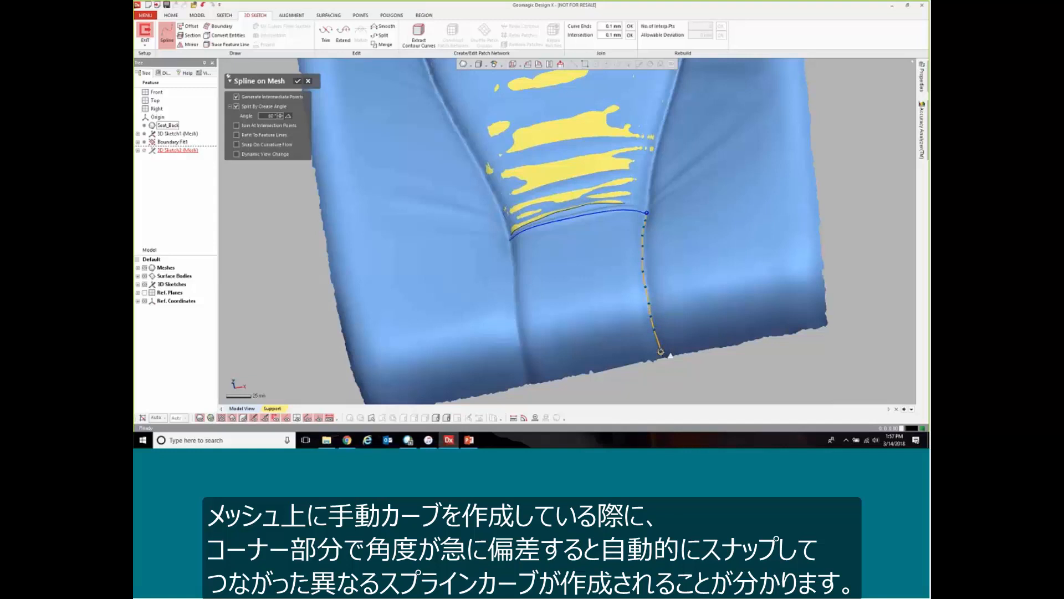
{"action": "left_click", "coordinate": [661, 354]}
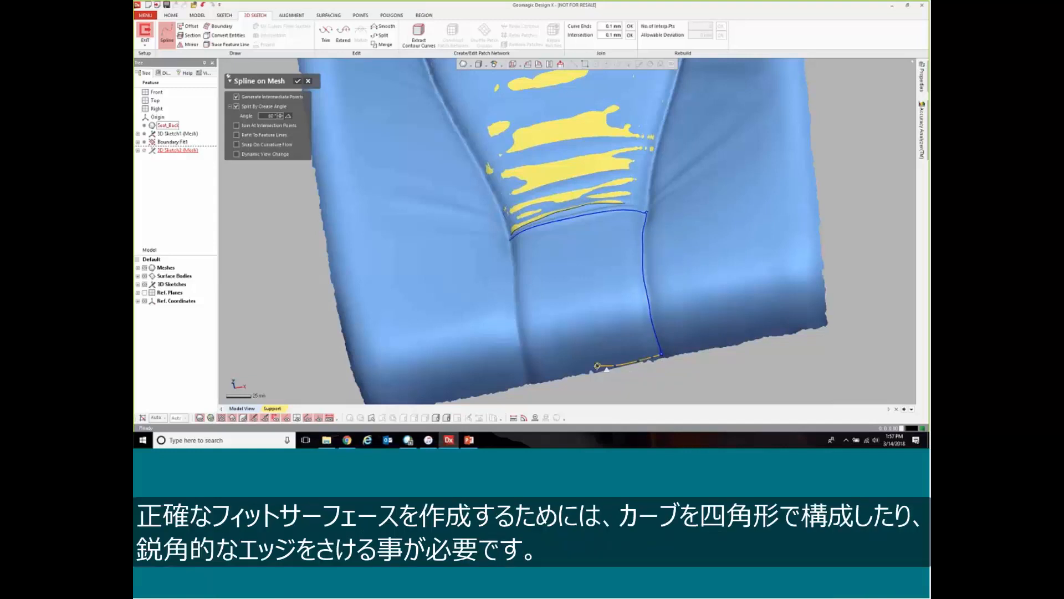
{"action": "left_click", "coordinate": [526, 378]}
{"action": "left_click", "coordinate": [519, 249]}
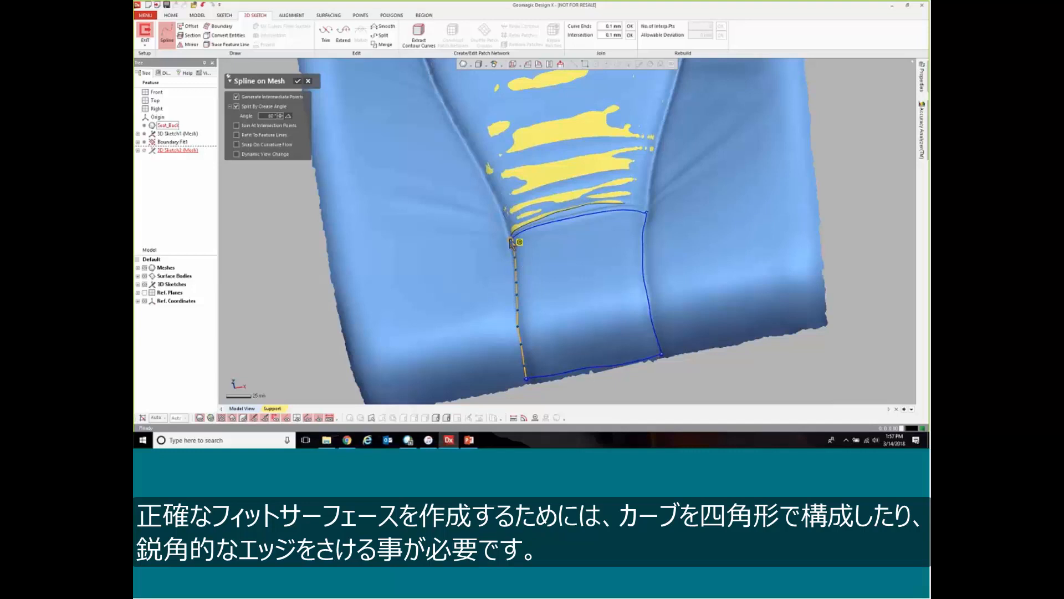
{"action": "right_click_drag", "start_coordinate": [460, 153], "coordinate": [560, 190]}
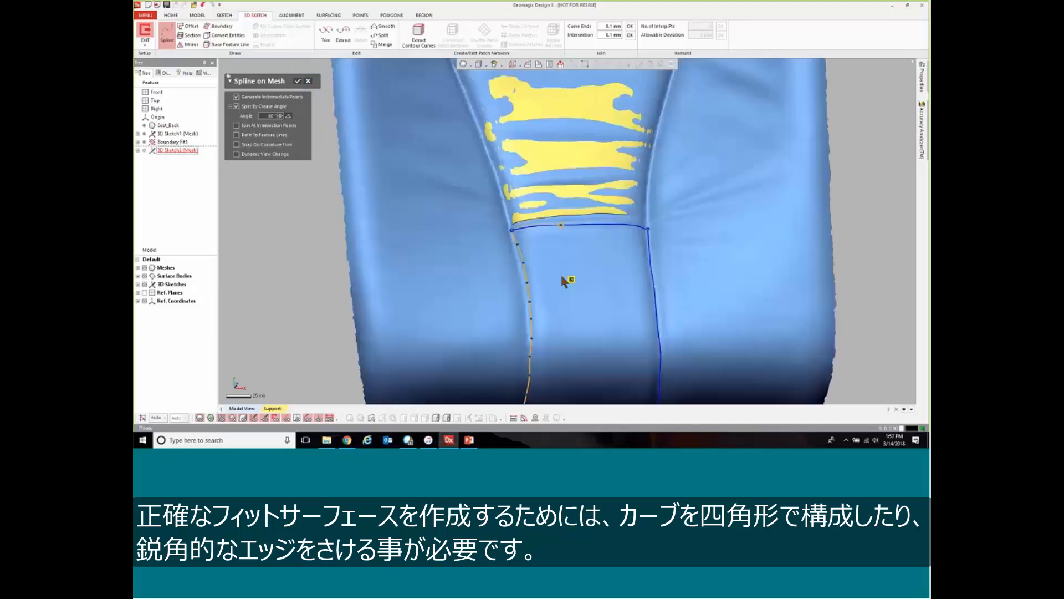
{"action": "key", "text": "Escape"}
- Move the two upper corner points of the four-sided loop slightly closer to the fitted surface's lower edge
{"action": "mouse_move", "coordinate": [565, 274]}
{"action": "right_mouse_down"}
{"action": "mouse_move", "coordinate": [554, 247]}
{"action": "mouse_move", "coordinate": [544, 266]}
{"action": "mouse_move", "coordinate": [557, 259]}
{"action": "right_mouse_up"}
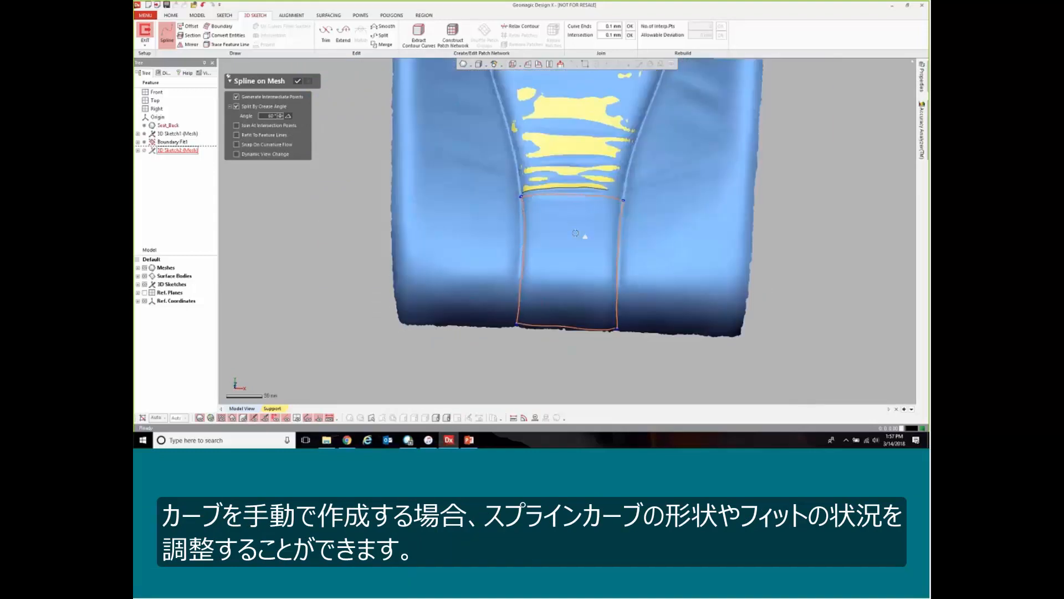
{"action": "left_click_drag", "start_coordinate": [624, 201], "coordinate": [623, 197]}
{"action": "left_click_drag", "start_coordinate": [521, 196], "coordinate": [522, 193]}
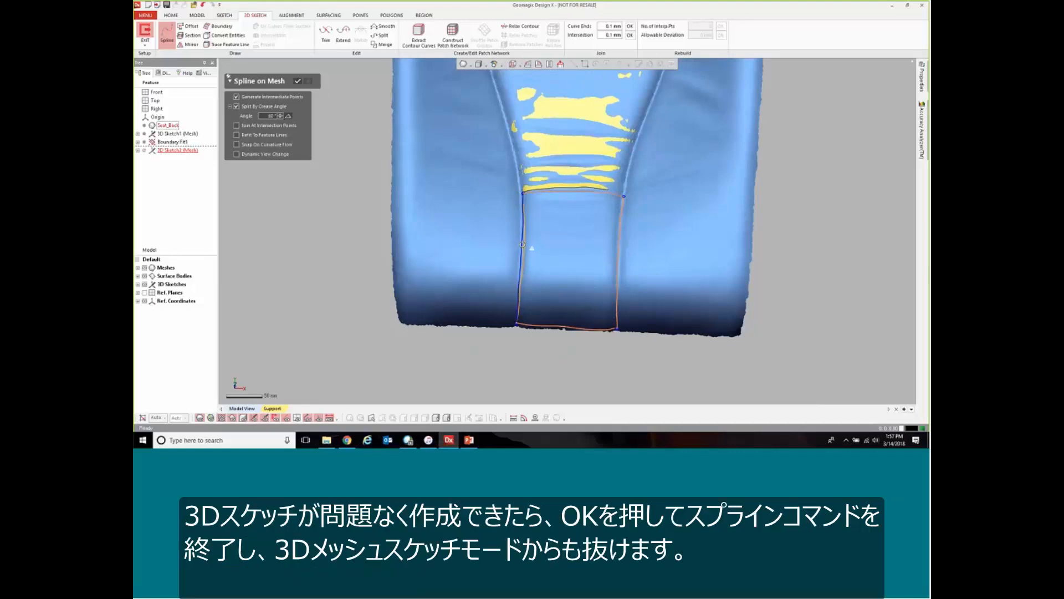
- Confirm the splines on the mesh and exit the 3D mesh sketch
{"action": "mouse_move", "coordinate": [562, 217]}
{"action": "right_mouse_down"}
{"action": "mouse_move", "coordinate": [573, 225]}
{"action": "mouse_move", "coordinate": [556, 258]}
{"action": "right_mouse_up"}
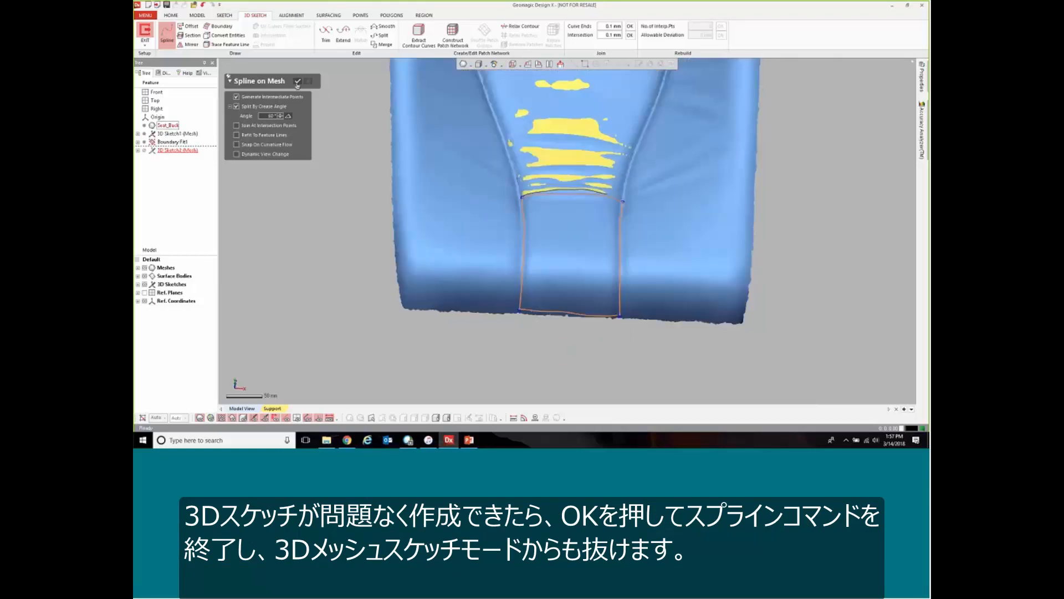
{"action": "left_click", "coordinate": [298, 83]}
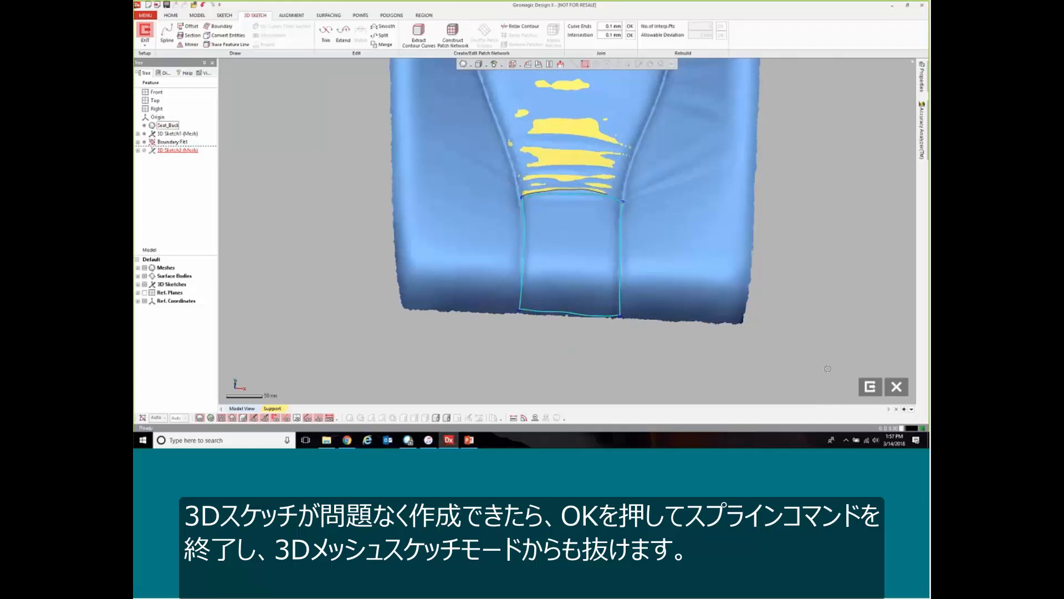
{"action": "left_click", "coordinate": [870, 386]}
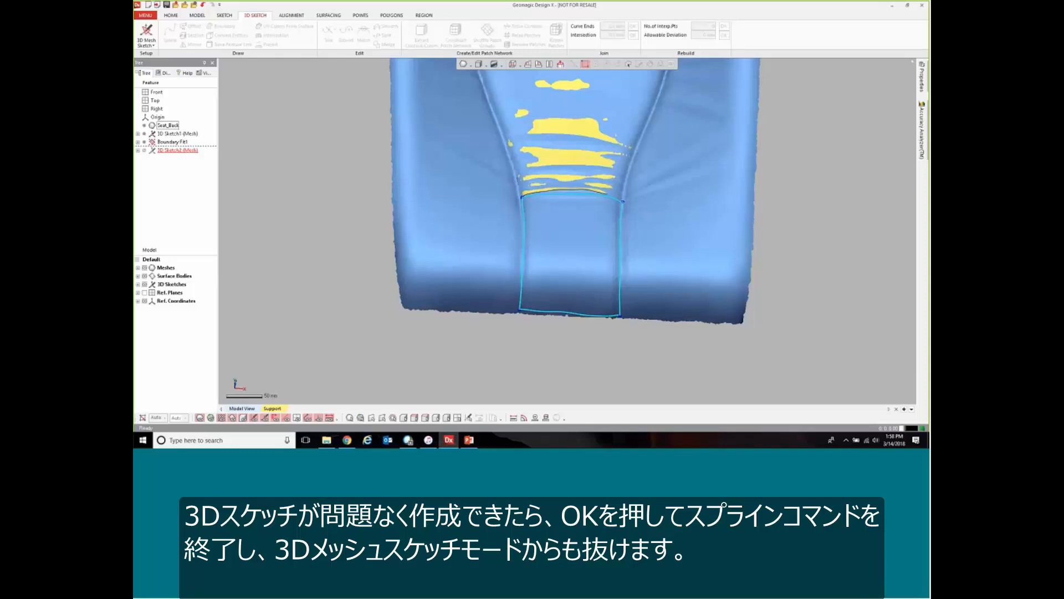
- Start a Legacy Boundary Fit on the four-sided mesh curve loop below the fitted surface and advance to its fitting options
{"action": "mouse_move", "coordinate": [565, 167]}
{"action": "right_mouse_down"}
{"action": "mouse_move", "coordinate": [579, 181]}
{"action": "mouse_move", "coordinate": [587, 133]}
{"action": "mouse_move", "coordinate": [591, 153]}
{"action": "right_mouse_up"}
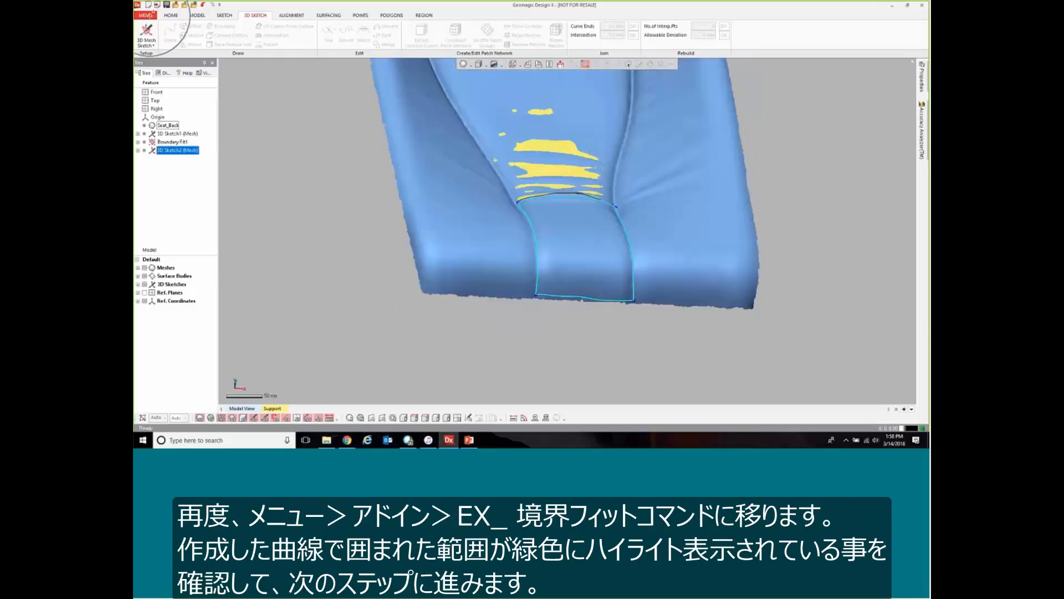
{"action": "left_click", "coordinate": [145, 15]}
{"action": "left_click", "coordinate": [155, 88]}
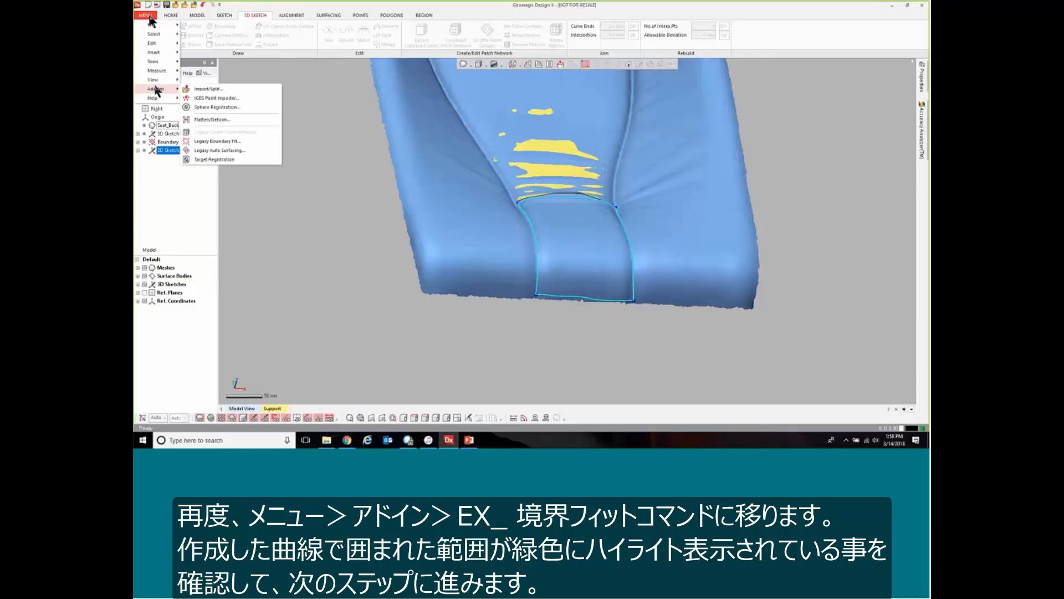
{"action": "left_click", "coordinate": [220, 145]}
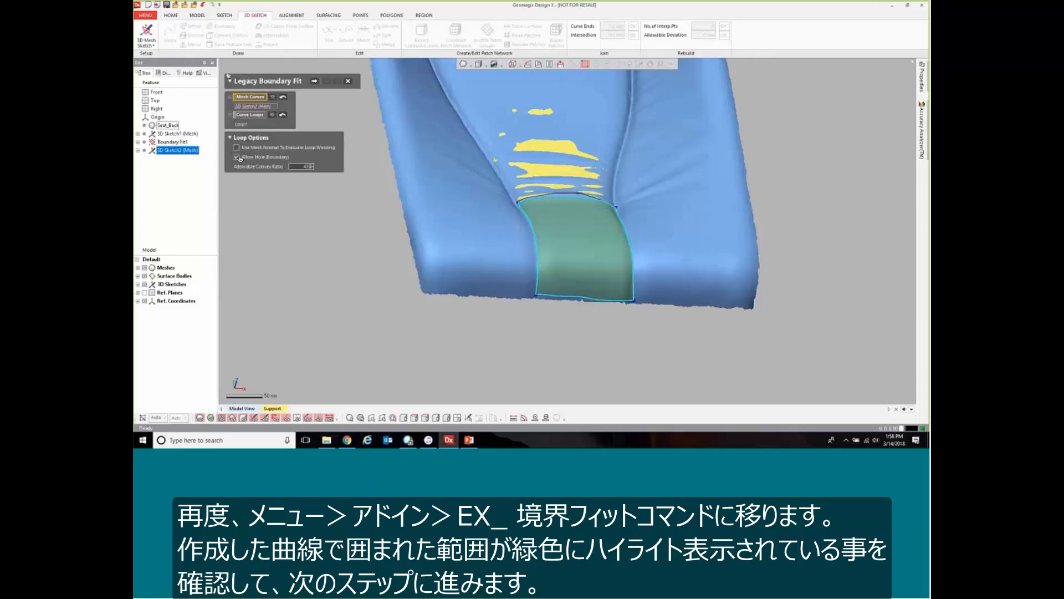
{"action": "mouse_move", "coordinate": [578, 174]}
{"action": "right_mouse_down"}
{"action": "mouse_move", "coordinate": [579, 291]}
{"action": "mouse_move", "coordinate": [543, 297]}
{"action": "right_mouse_up"}
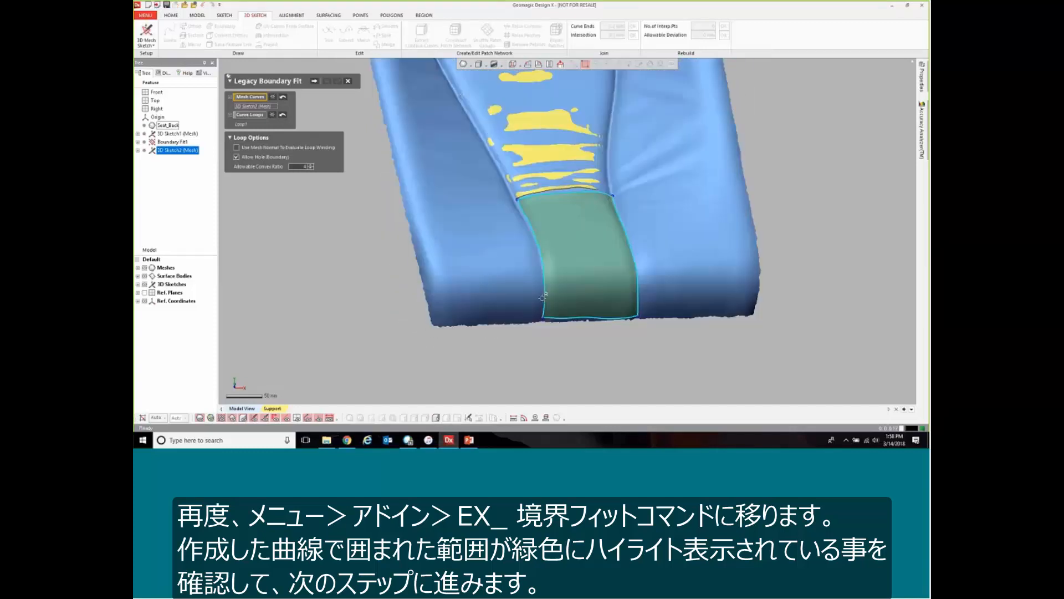
{"action": "left_click", "coordinate": [315, 82]}
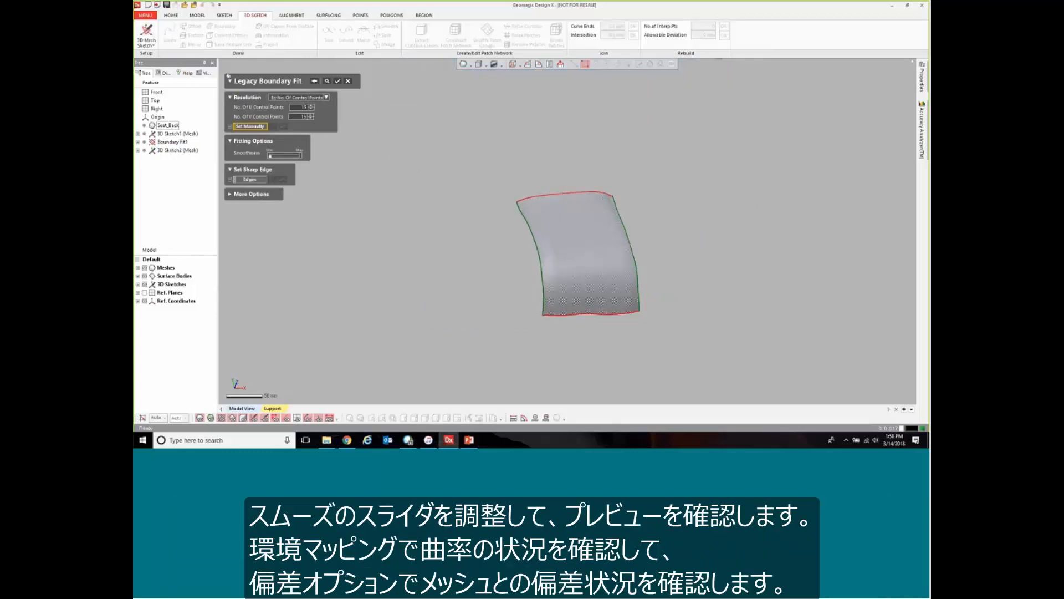
- Raise the fit's smoothness to about three quarters of its range, preview the surface and inspect its curvature with environment mapping
{"action": "left_click_drag", "start_coordinate": [270, 155], "coordinate": [292, 156]}
{"action": "left_click", "coordinate": [338, 81]}
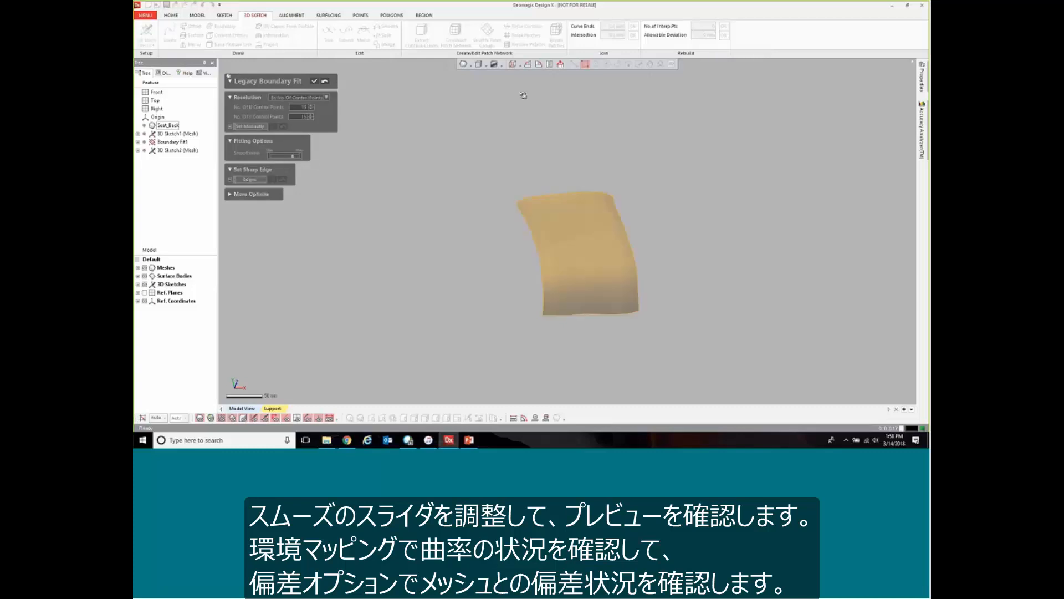
{"action": "left_click", "coordinate": [494, 64]}
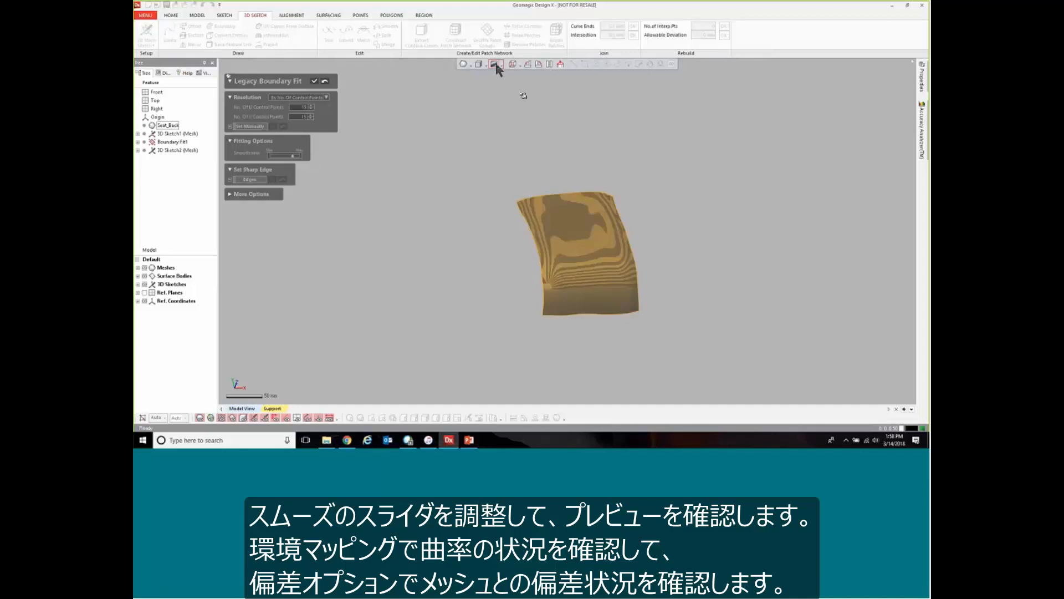
{"action": "right_click_drag", "start_coordinate": [570, 263], "coordinate": [603, 205]}
- Examine the previewed surface's deviation from the mesh as a colour map and accept the boundary fit
{"action": "left_click", "coordinate": [501, 65]}
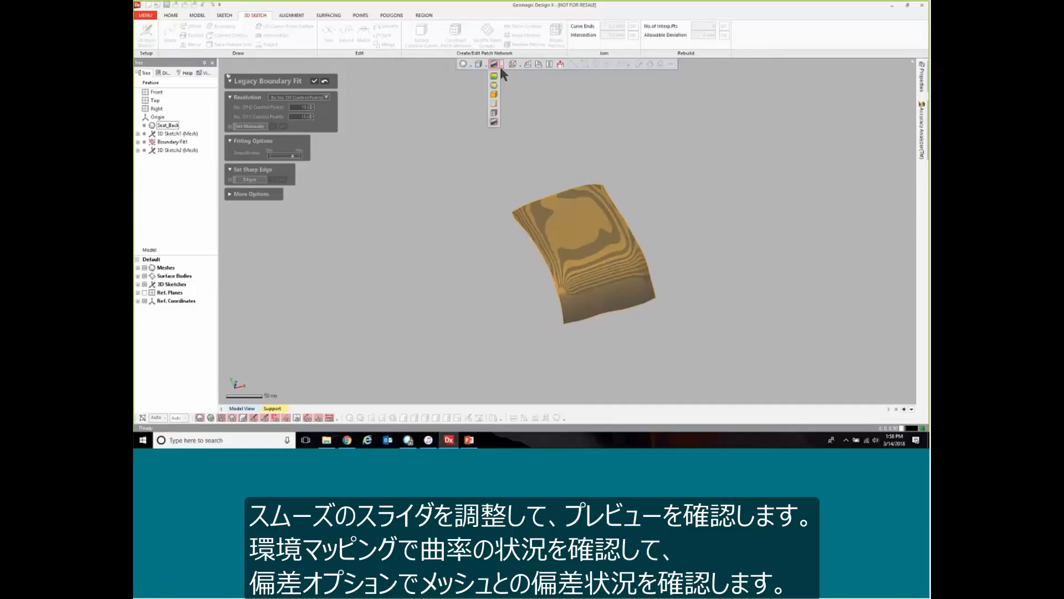
{"action": "left_click", "coordinate": [495, 77]}
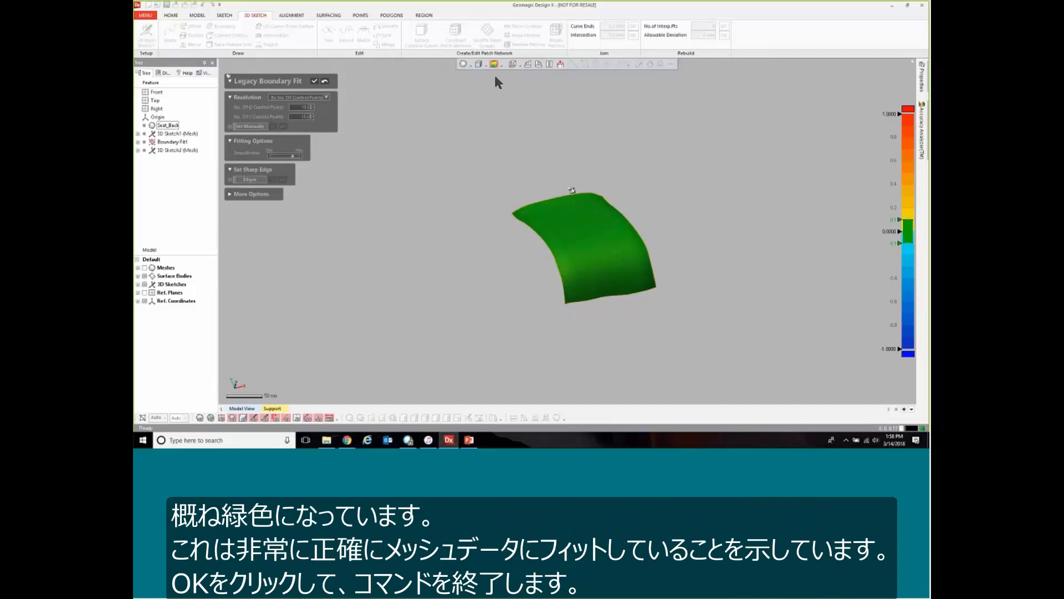
{"action": "right_click_drag", "start_coordinate": [610, 256], "coordinate": [595, 302]}
{"action": "right_click_drag", "start_coordinate": [600, 241], "coordinate": [527, 138]}
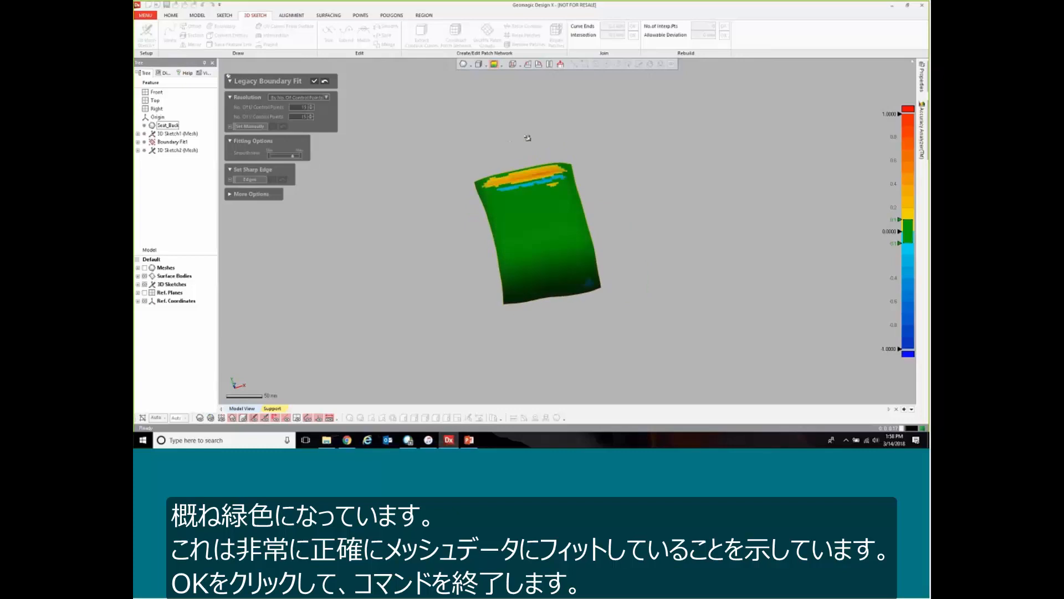
{"action": "left_click", "coordinate": [315, 81]}
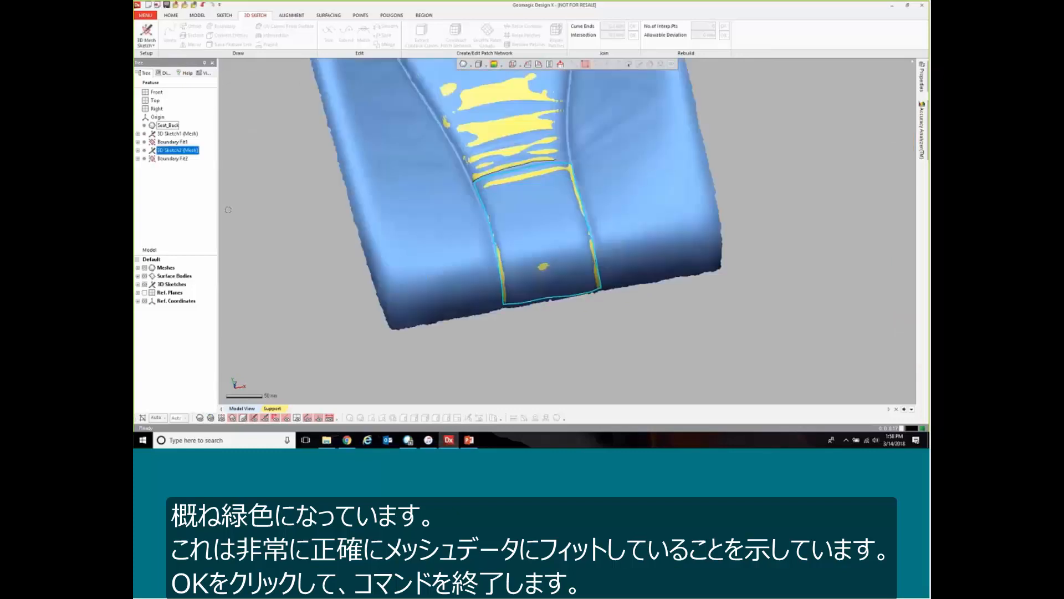
- Fit the whole seat back in view and hide the meshes to inspect the two fitted surfaces alone
{"action": "right_click_drag", "start_coordinate": [435, 202], "coordinate": [571, 138]}
{"action": "key", "text": "ctrl+f"}
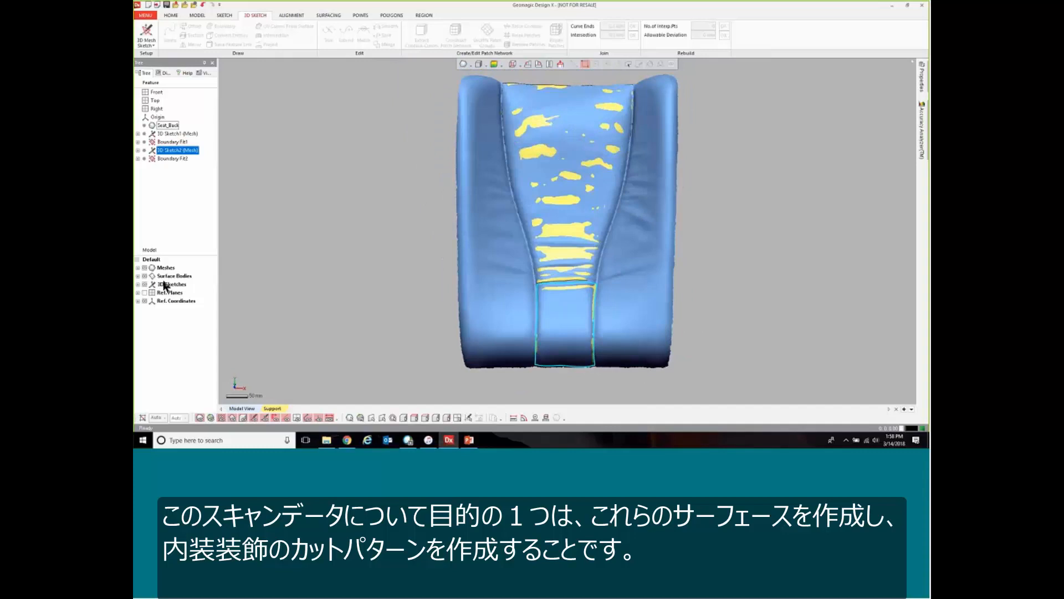
{"action": "right_click_drag", "start_coordinate": [629, 254], "coordinate": [563, 274]}
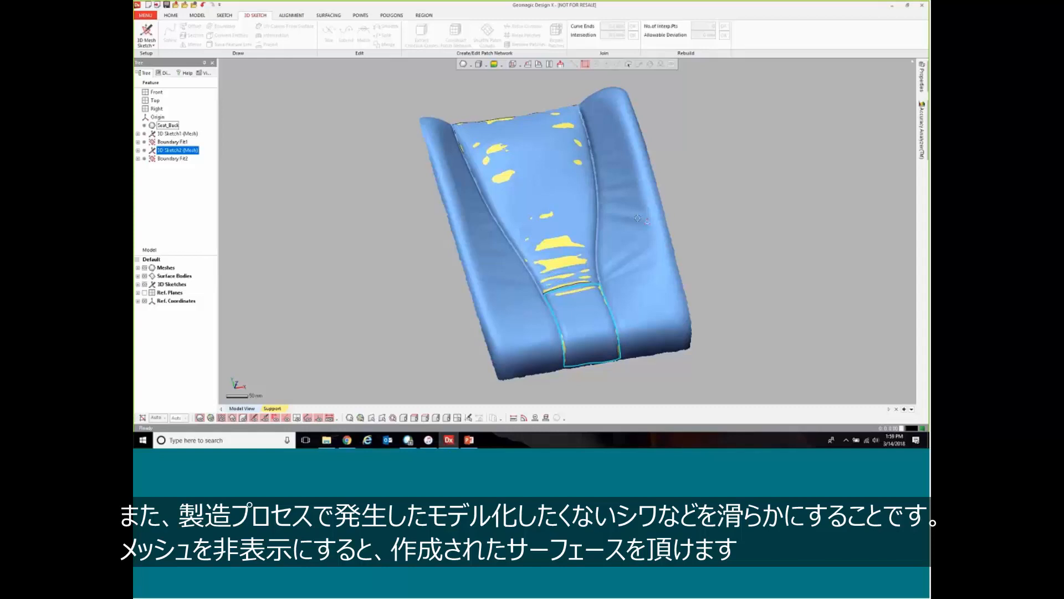
{"action": "mouse_move", "coordinate": [615, 232]}
{"action": "right_mouse_down"}
{"action": "mouse_move", "coordinate": [622, 209]}
{"action": "mouse_move", "coordinate": [619, 226]}
{"action": "right_mouse_up"}
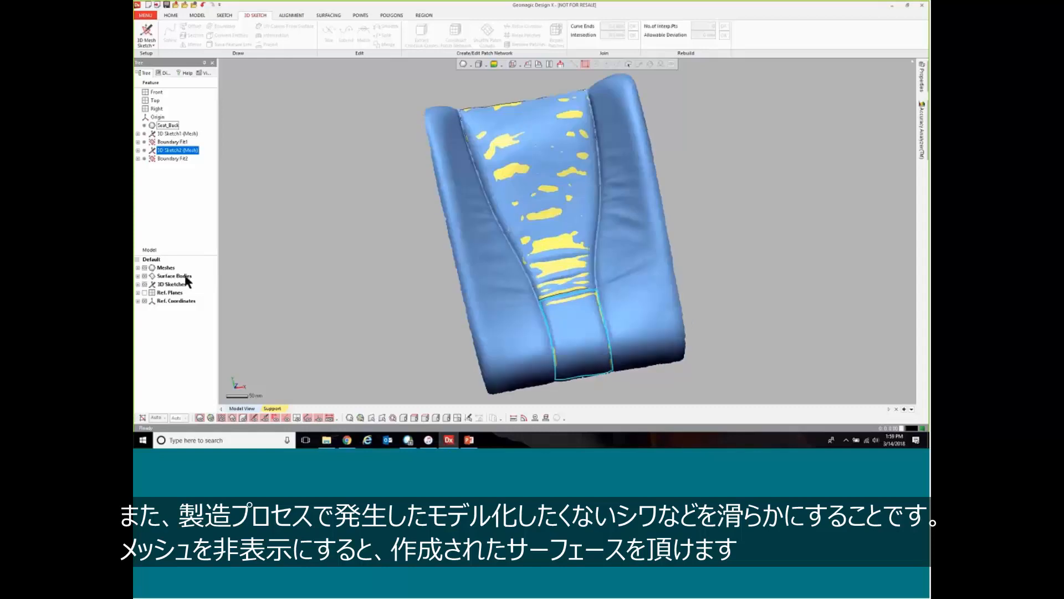
{"action": "left_click", "coordinate": [145, 268]}
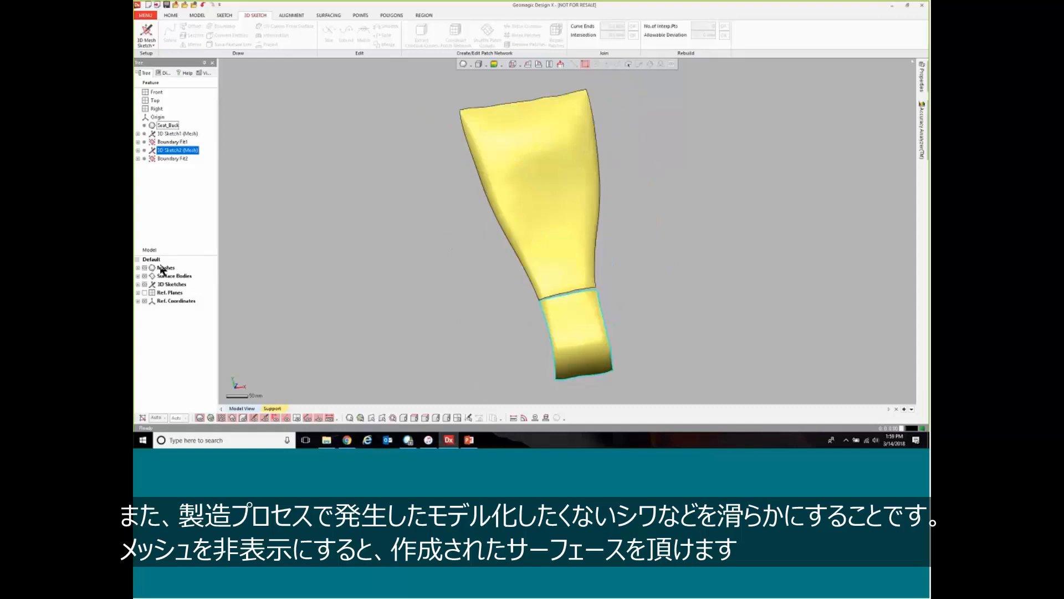
{"action": "mouse_move", "coordinate": [494, 257]}
{"action": "right_mouse_down"}
{"action": "mouse_move", "coordinate": [558, 183]}
{"action": "mouse_move", "coordinate": [442, 259]}
{"action": "mouse_move", "coordinate": [501, 273]}
{"action": "right_mouse_up"}
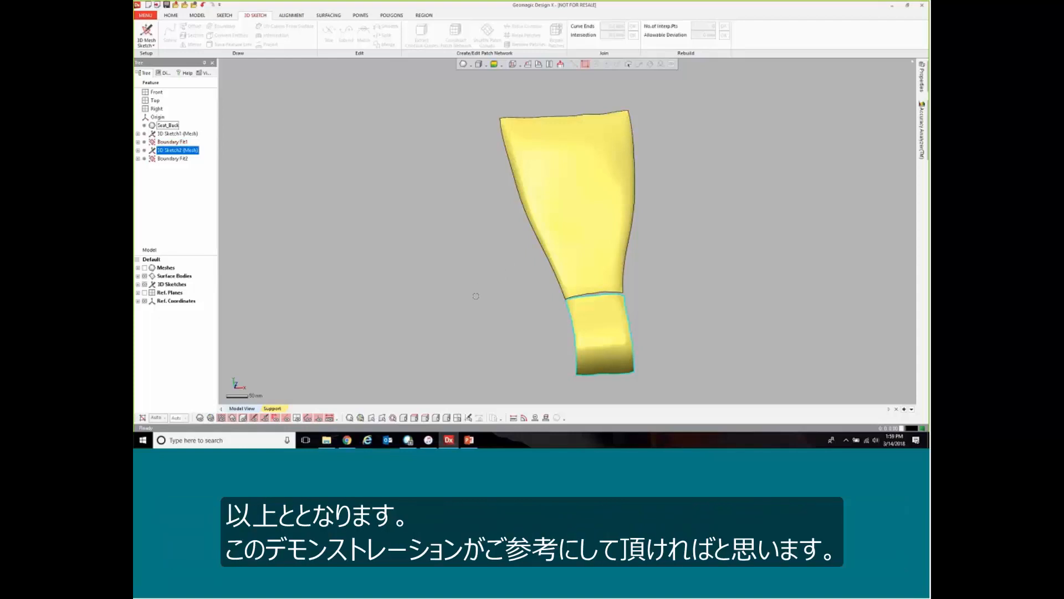
- Switch to the PowerPoint presentation and start the slide show from the Additional Resources slide
{"action": "left_click", "coordinate": [470, 440]}
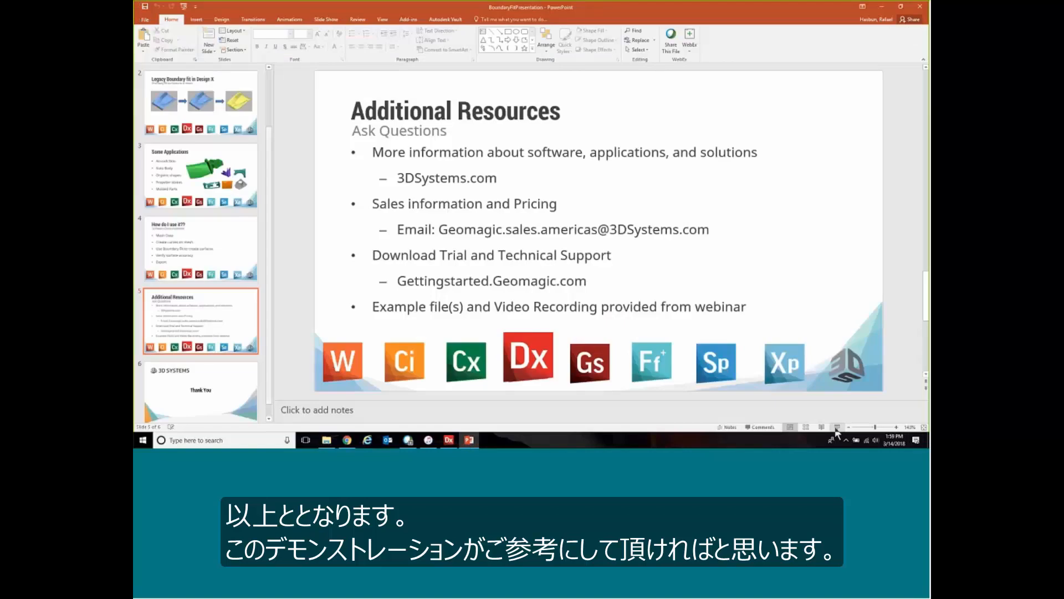
{"action": "left_click", "coordinate": [837, 427]}
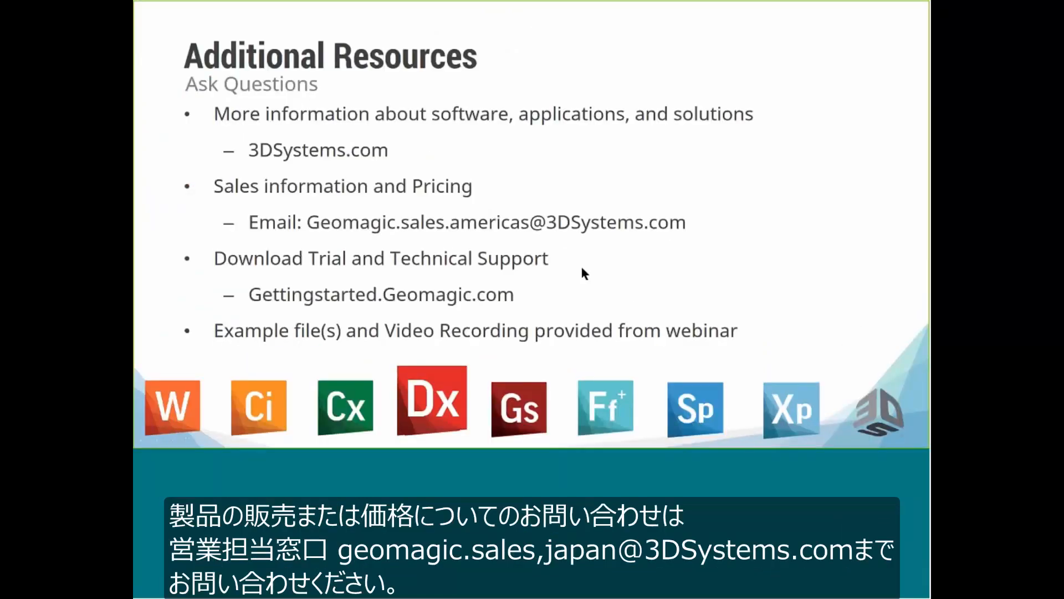